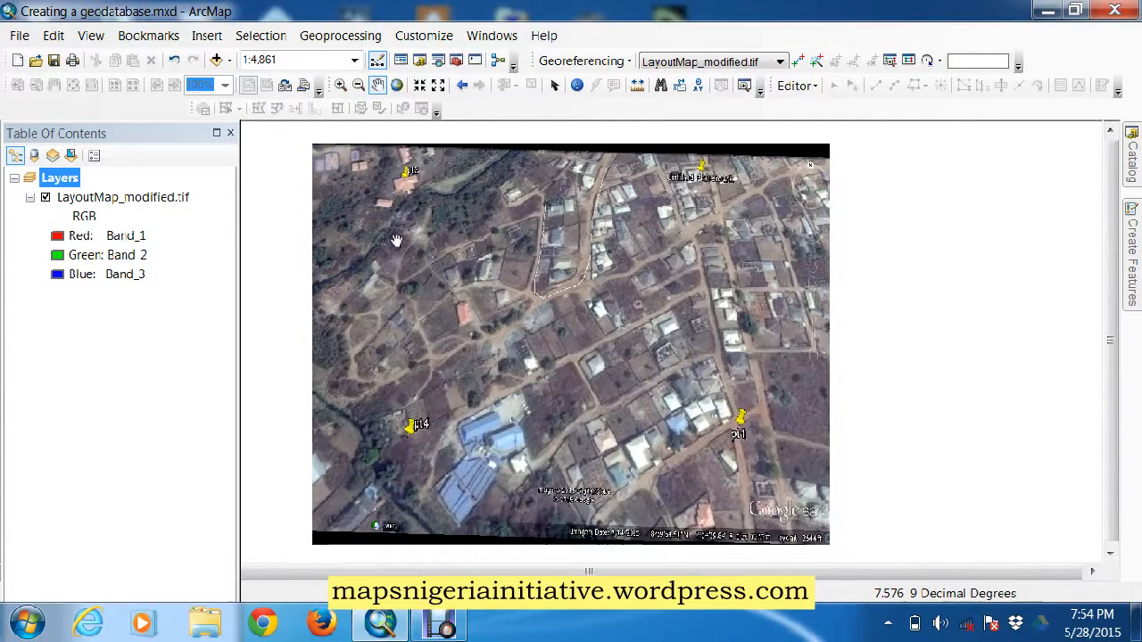
- Examine the plots, roads and buildings in the LayoutMap_modified.tif imagery at a scale of 1:2,500
{"action": "left_click", "coordinate": [1131, 161]}
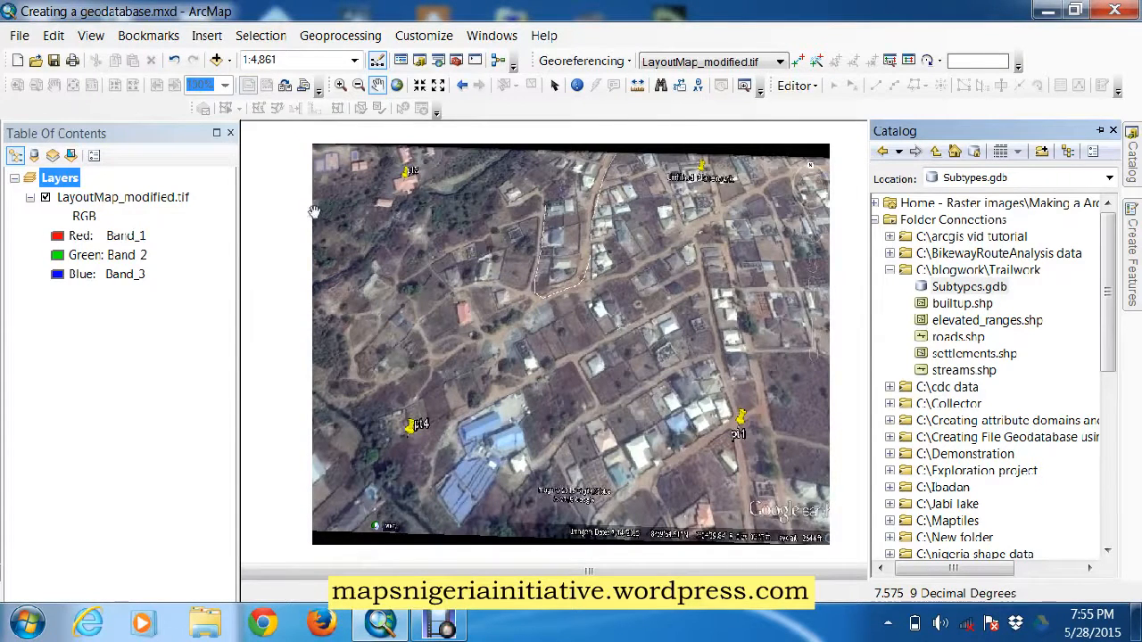
{"action": "left_click", "coordinate": [340, 85]}
{"action": "left_click", "coordinate": [638, 360]}
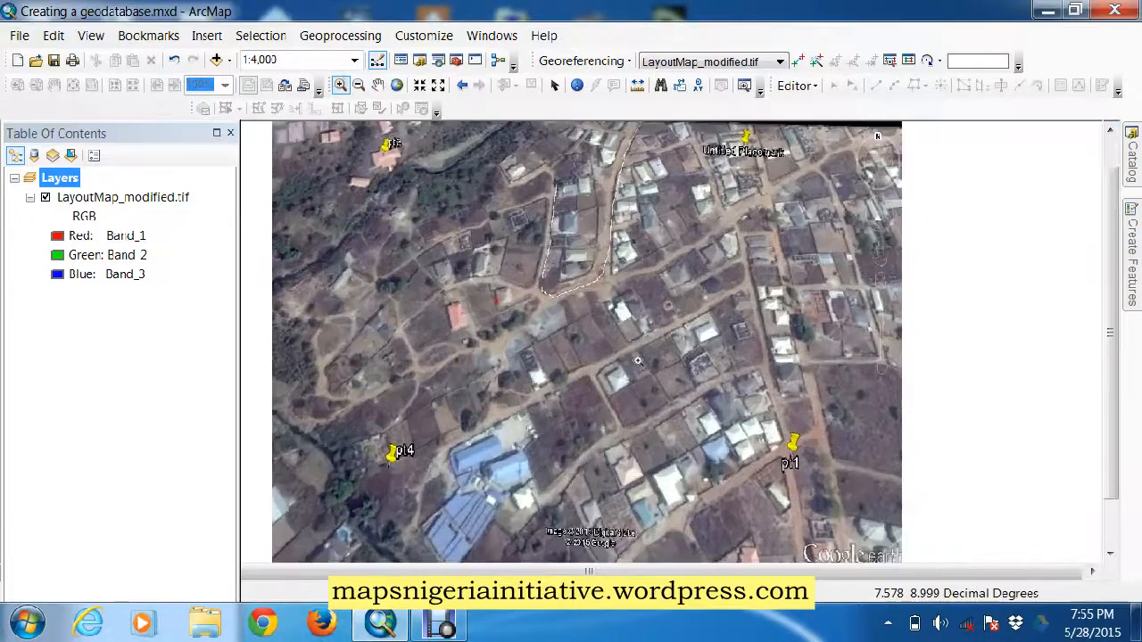
{"action": "left_click", "coordinate": [707, 374]}
{"action": "left_click", "coordinate": [696, 357]}
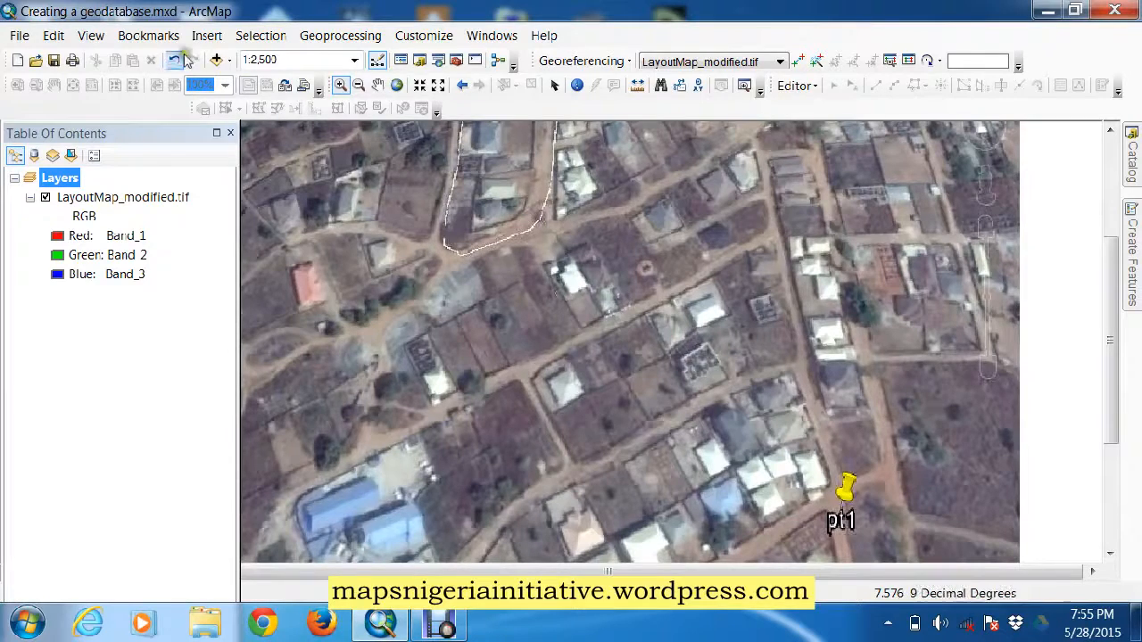
{"action": "left_click", "coordinate": [379, 83]}
{"action": "left_click_drag", "start_coordinate": [665, 374], "coordinate": [804, 369]}
{"action": "left_click_drag", "start_coordinate": [662, 289], "coordinate": [680, 270]}
{"action": "left_click_drag", "start_coordinate": [765, 306], "coordinate": [734, 310]}
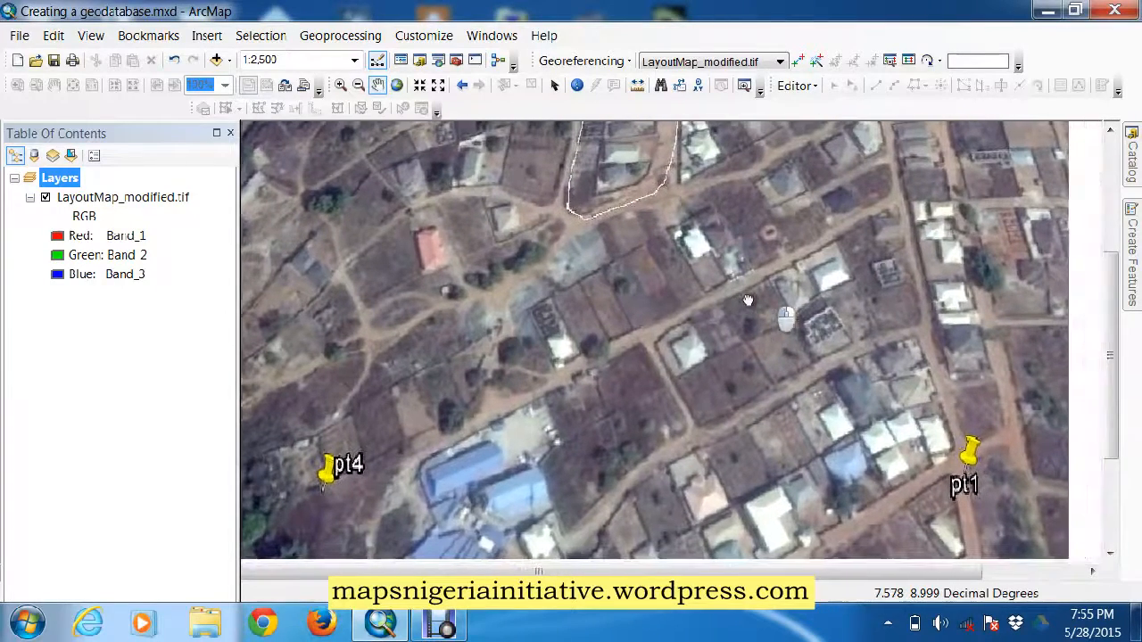
{"action": "left_click_drag", "start_coordinate": [564, 346], "coordinate": [536, 385]}
{"action": "left_click_drag", "start_coordinate": [462, 272], "coordinate": [542, 302]}
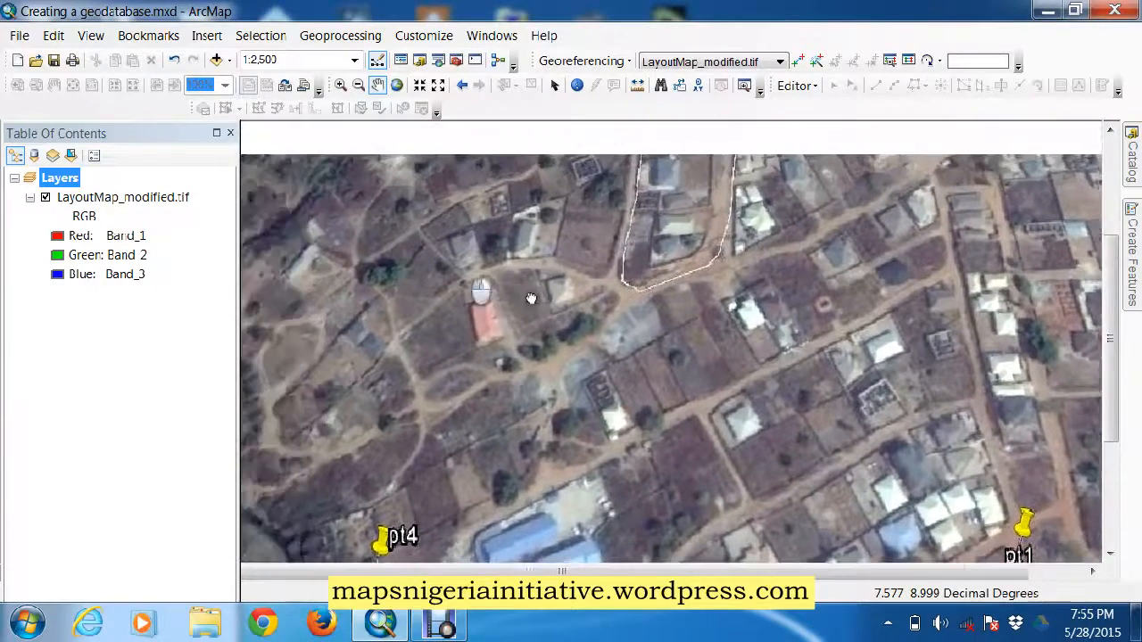
{"action": "left_click_drag", "start_coordinate": [474, 242], "coordinate": [616, 302]}
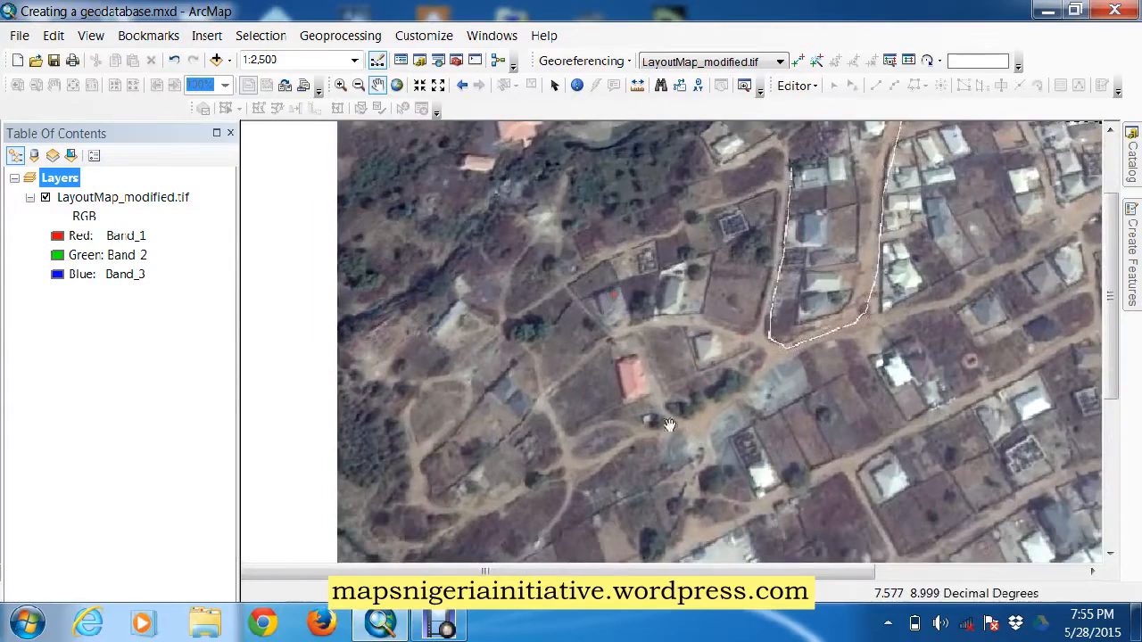
{"action": "left_click_drag", "start_coordinate": [689, 385], "coordinate": [675, 308]}
{"action": "left_click_drag", "start_coordinate": [846, 369], "coordinate": [696, 348]}
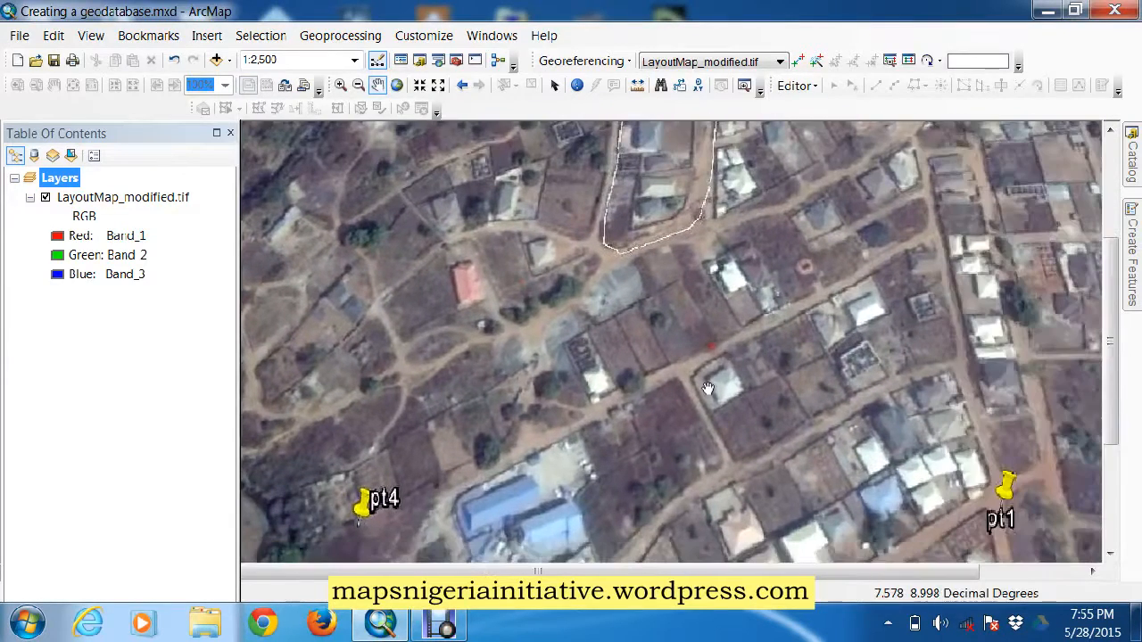
{"action": "left_click_drag", "start_coordinate": [633, 455], "coordinate": [635, 378]}
{"action": "left_click_drag", "start_coordinate": [812, 373], "coordinate": [801, 425]}
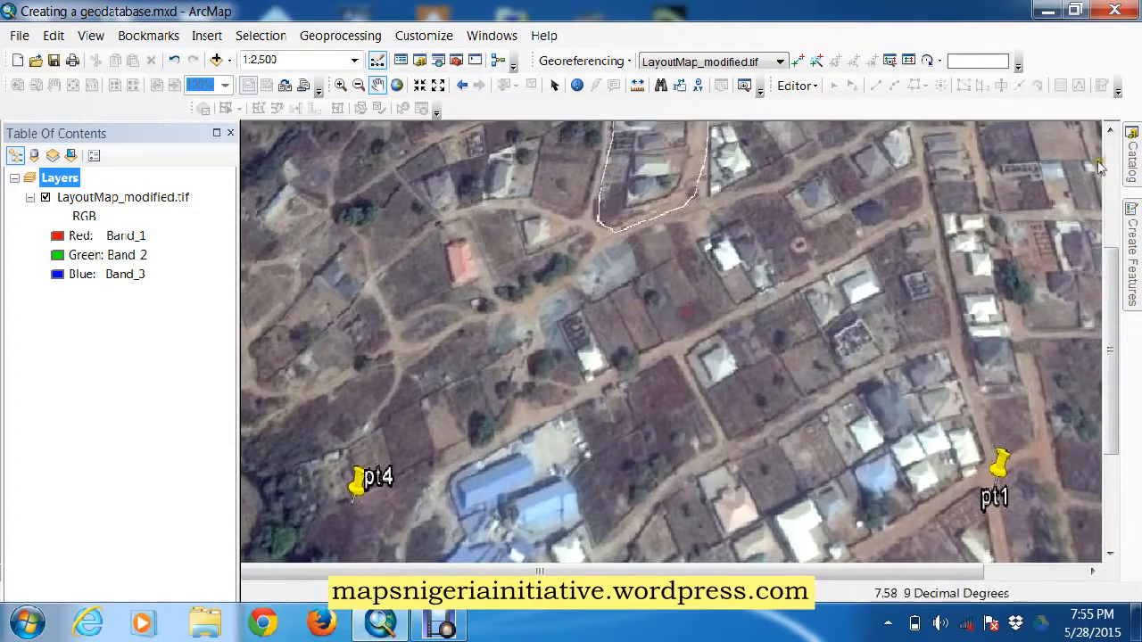
- Start creating a new feature class inside the Subtypes.gdb geodatabase in the C:\blogwork\Trailwork folder
{"action": "left_click", "coordinate": [1132, 153]}
{"action": "left_click", "coordinate": [958, 287]}
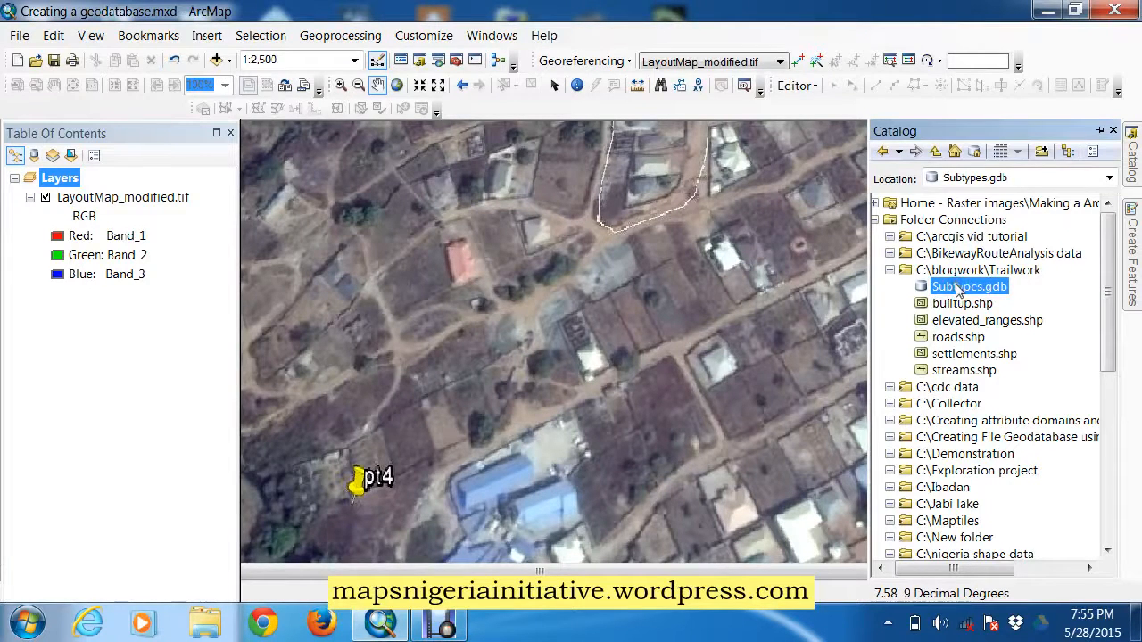
{"action": "right_click", "coordinate": [957, 289]}
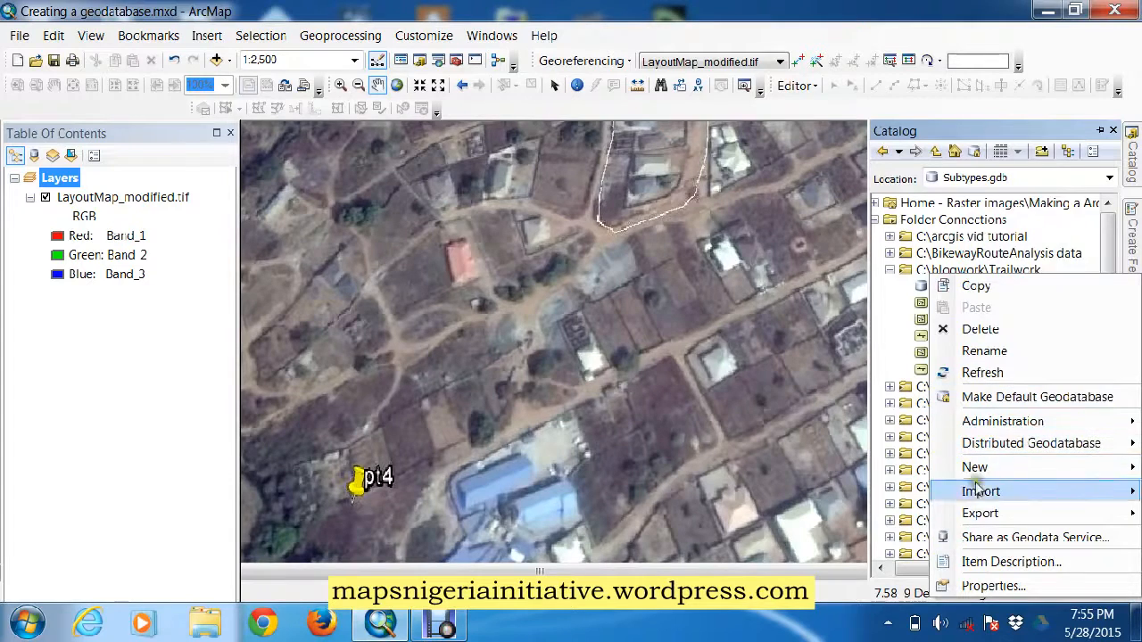
{"action": "mouse_move", "coordinate": [977, 473]}
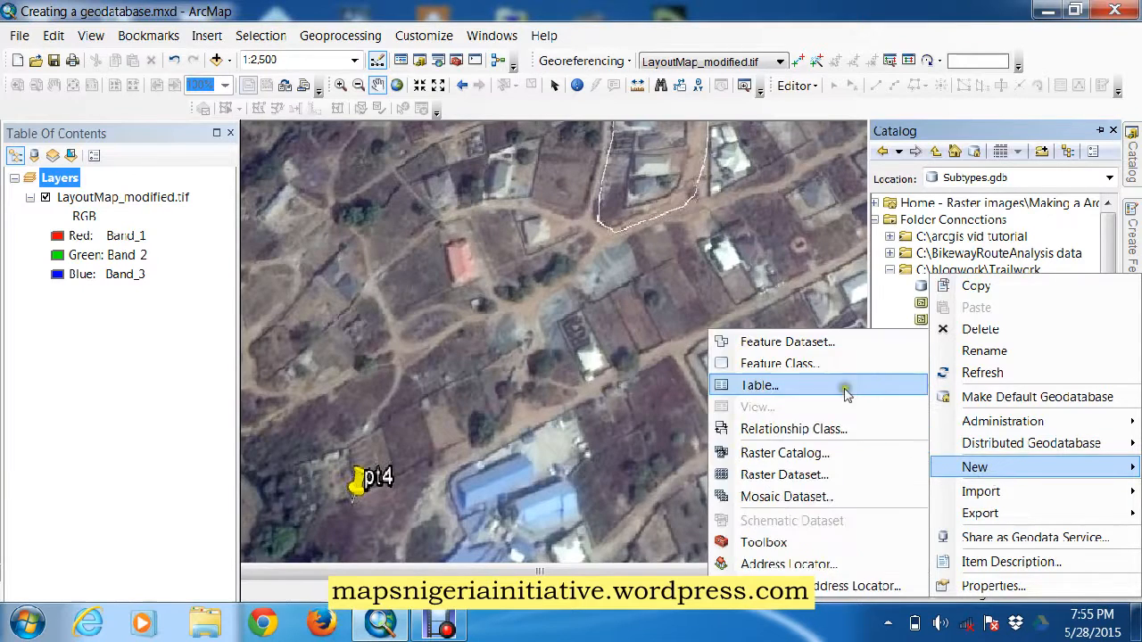
{"action": "left_click", "coordinate": [839, 366]}
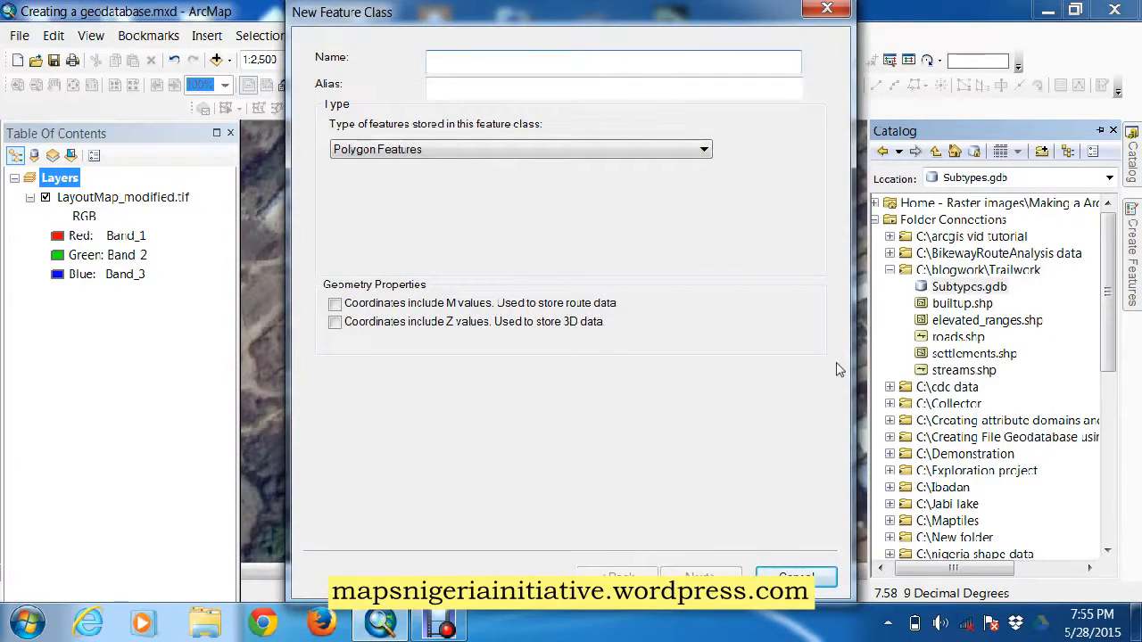
{"action": "type", "text": "plots"}
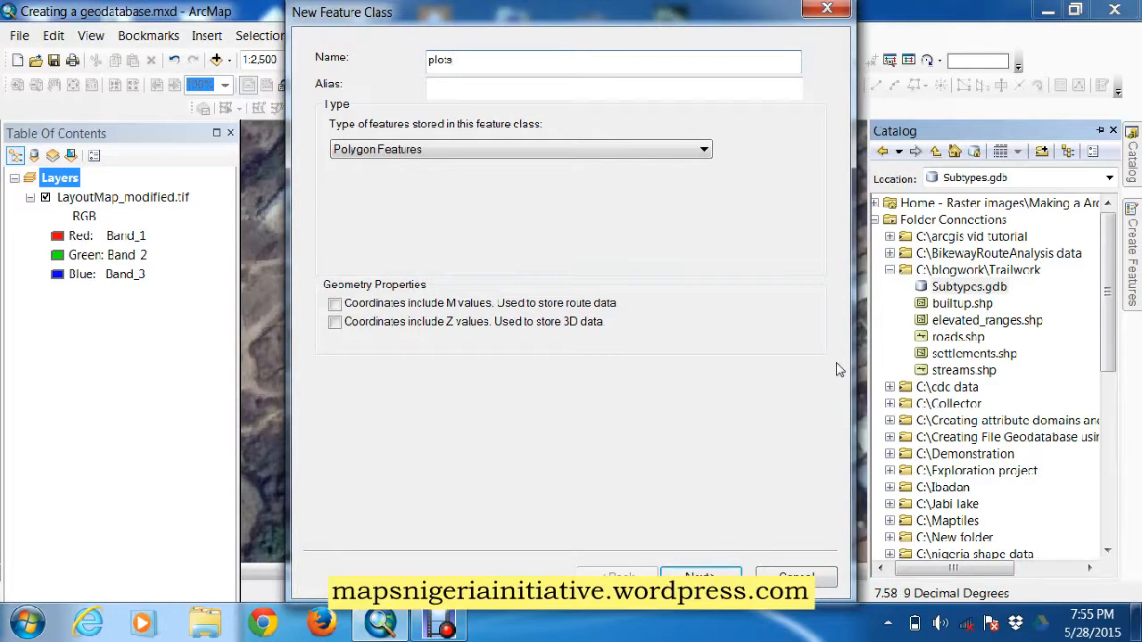
{"action": "key", "text": "BackSpace"}
{"action": "key", "text": "BackSpace"}
{"action": "key", "text": "BackSpace"}
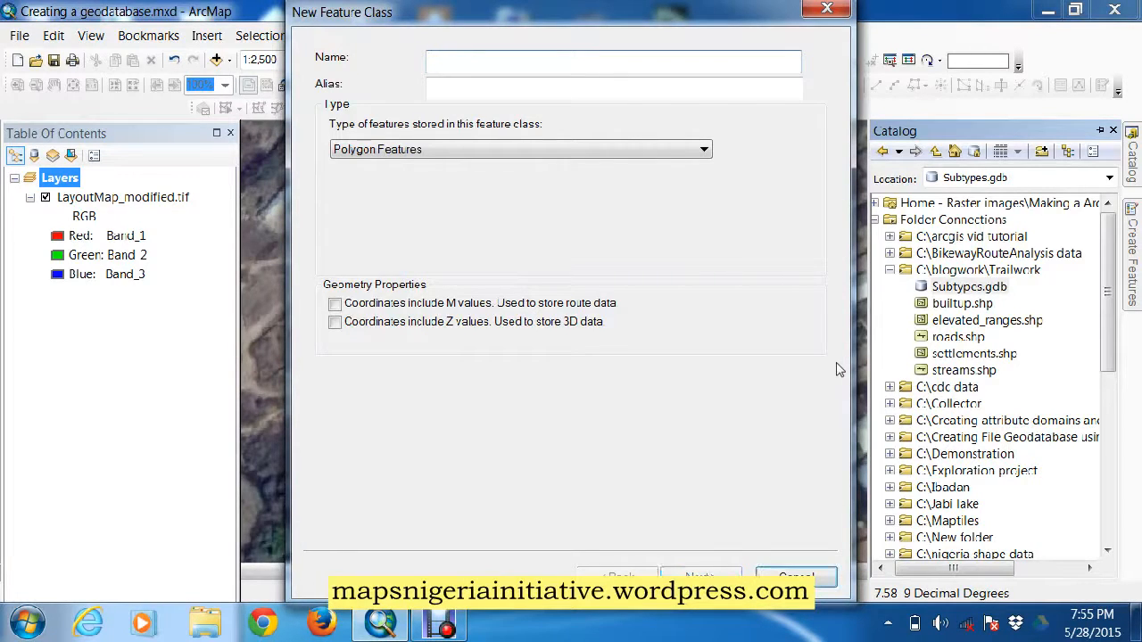
- Name the polygon feature class land_Parcels and accept the WGS 1984 coordinate system with the default XY tolerance
{"action": "type", "text": "land"}
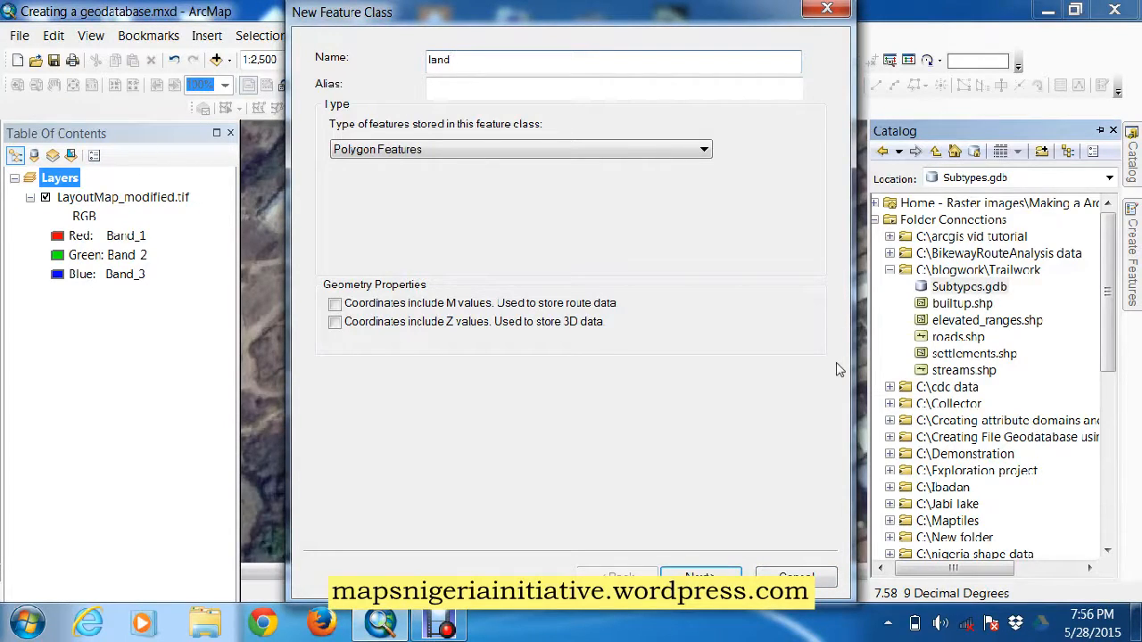
{"action": "type", "text": "_Parcels"}
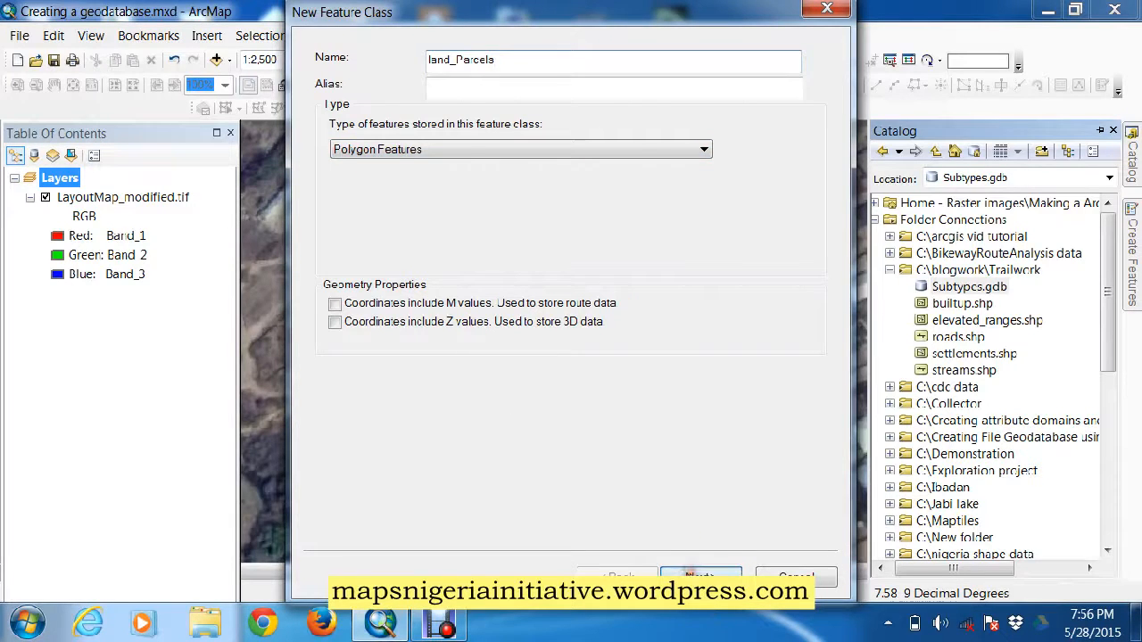
{"action": "left_click", "coordinate": [701, 577]}
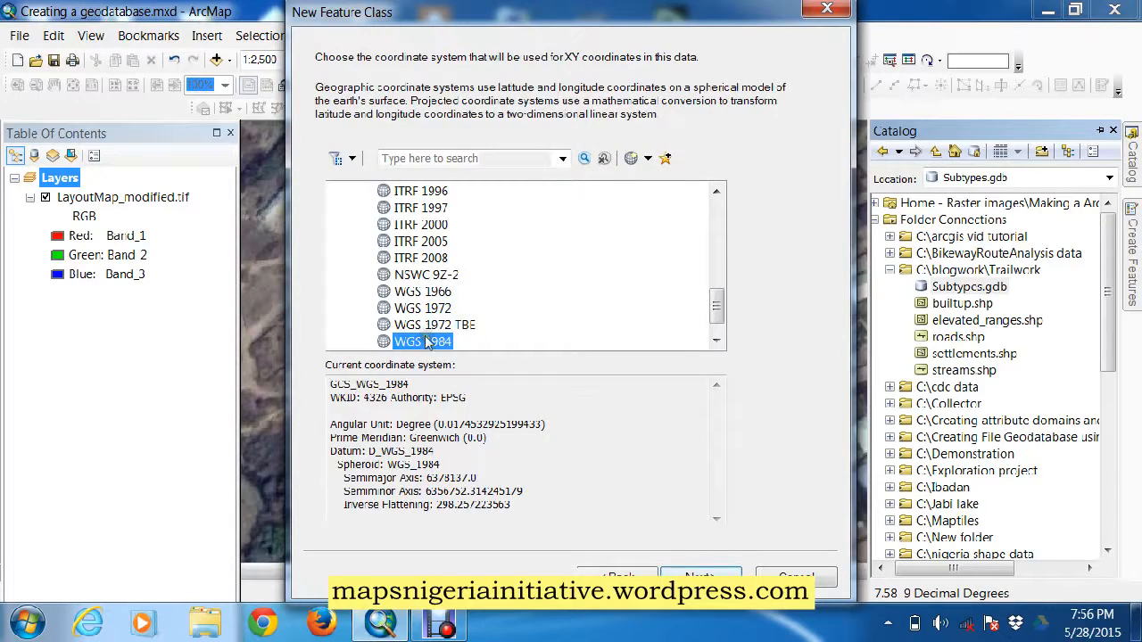
{"action": "left_click", "coordinate": [688, 571]}
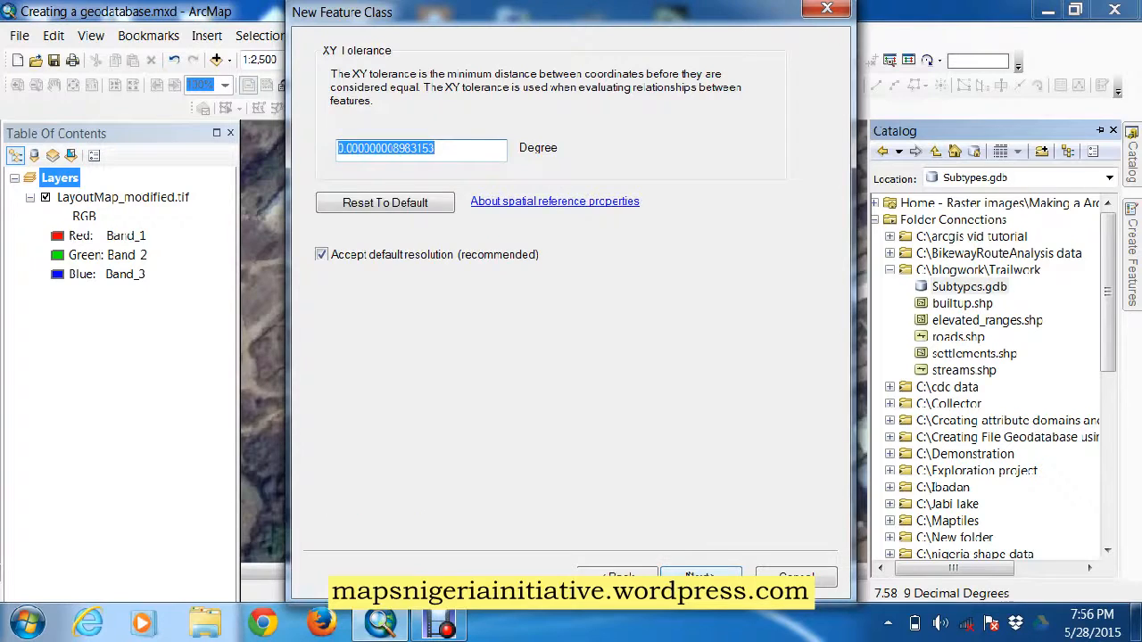
{"action": "left_click", "coordinate": [688, 575]}
{"action": "left_click", "coordinate": [688, 576]}
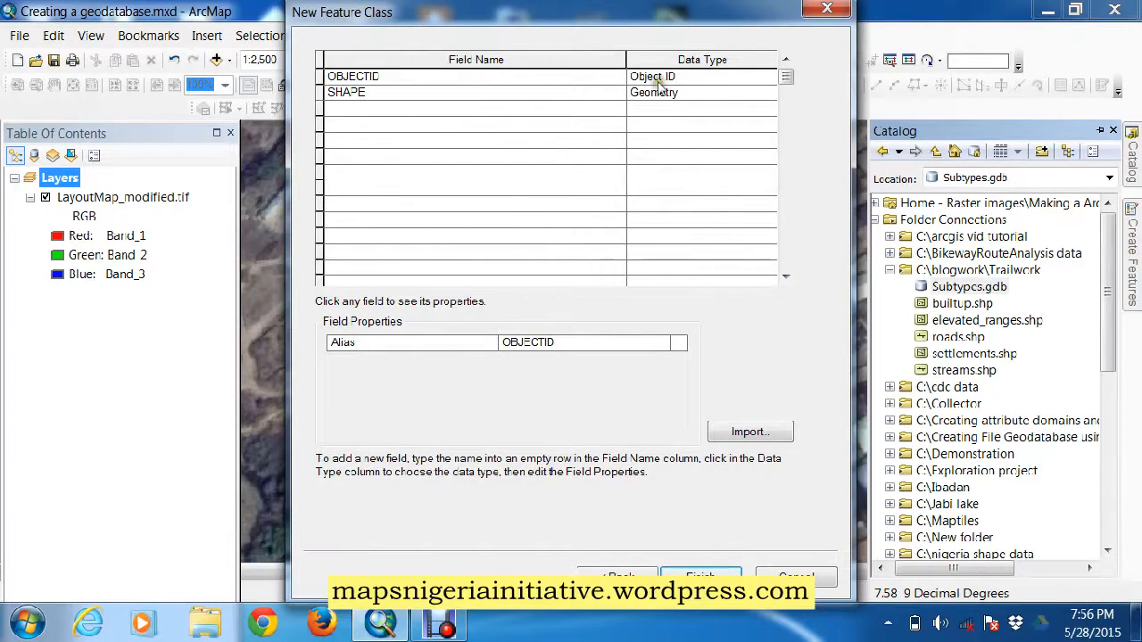
- Add a Text field called Name and a Short Integer field called Parcel_No to the new feature class
{"action": "left_click", "coordinate": [375, 109]}
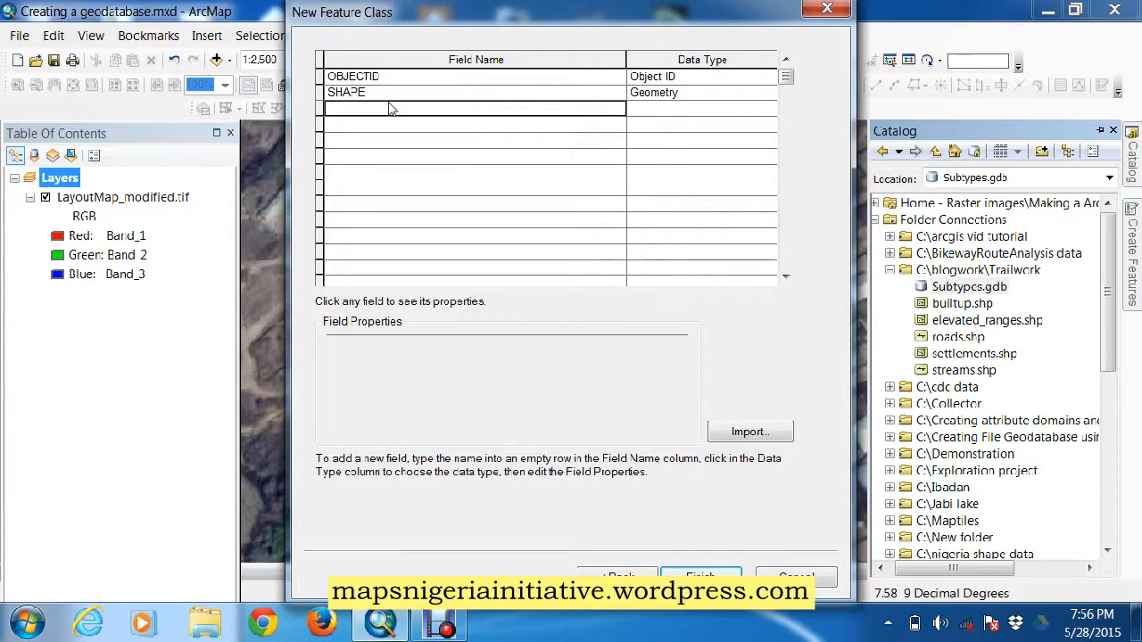
{"action": "type", "text": "Name"}
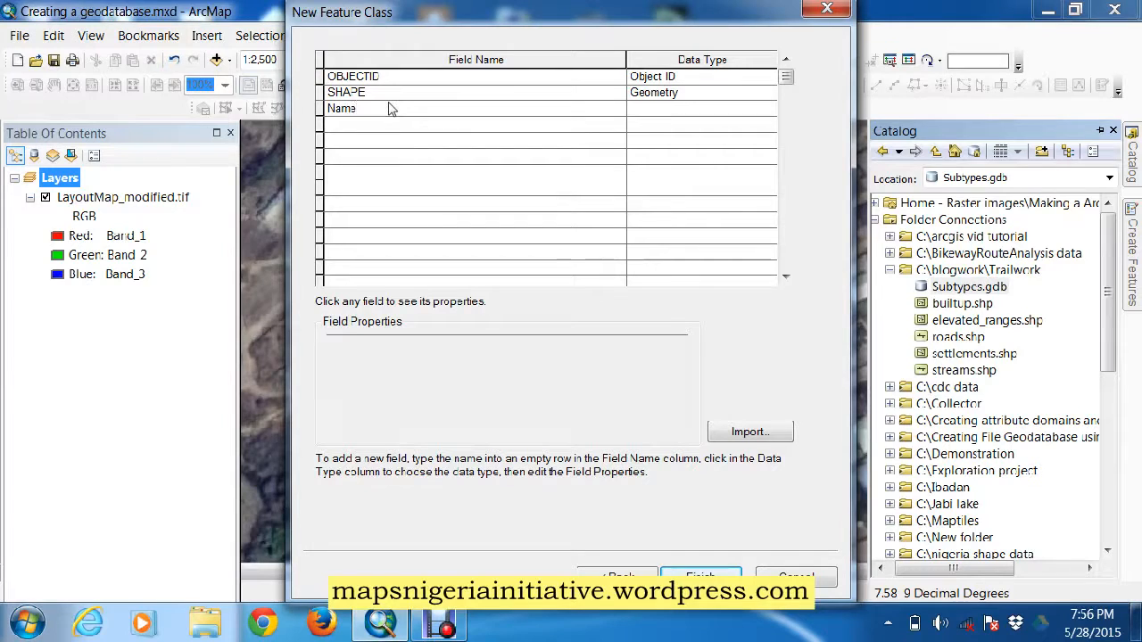
{"action": "left_click", "coordinate": [701, 108]}
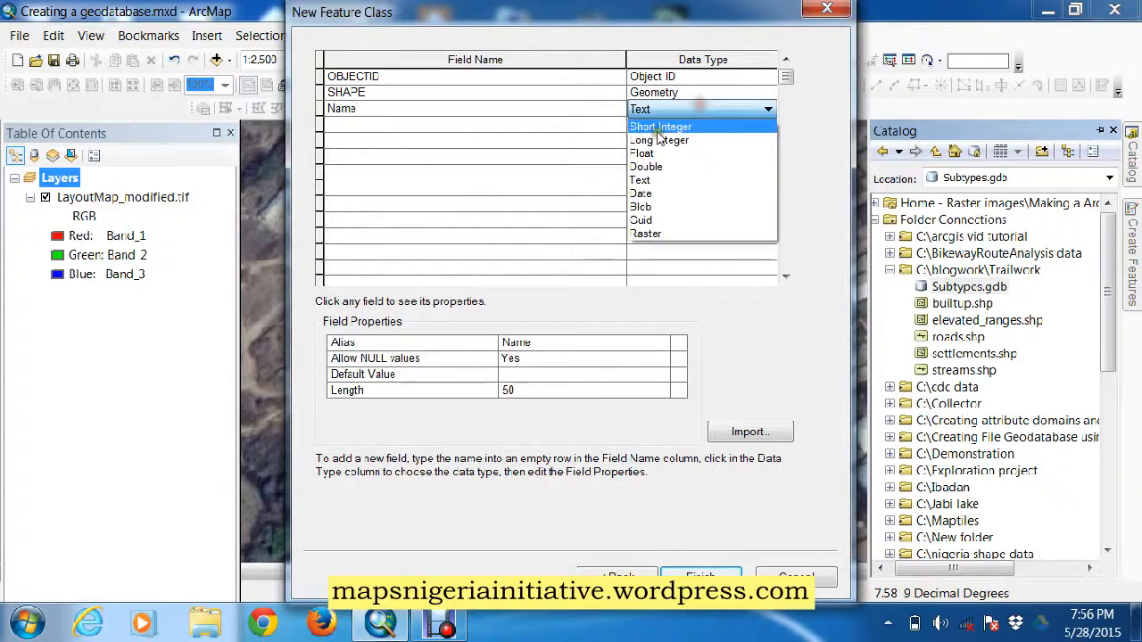
{"action": "left_click", "coordinate": [650, 180]}
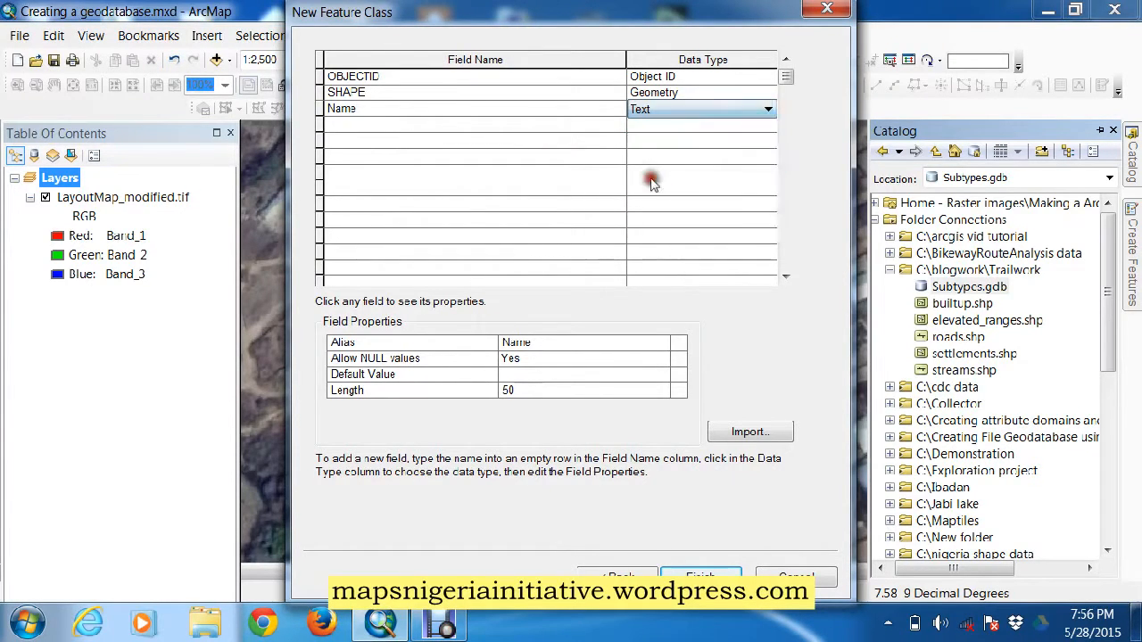
{"action": "left_click", "coordinate": [416, 125]}
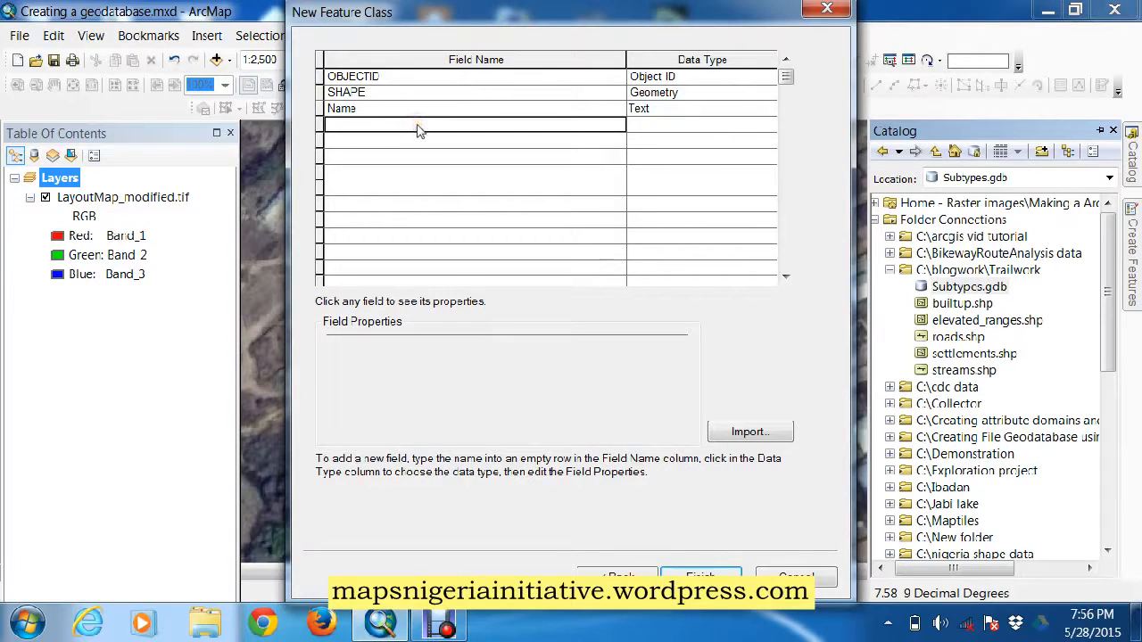
{"action": "type", "text": "Parcel_No"}
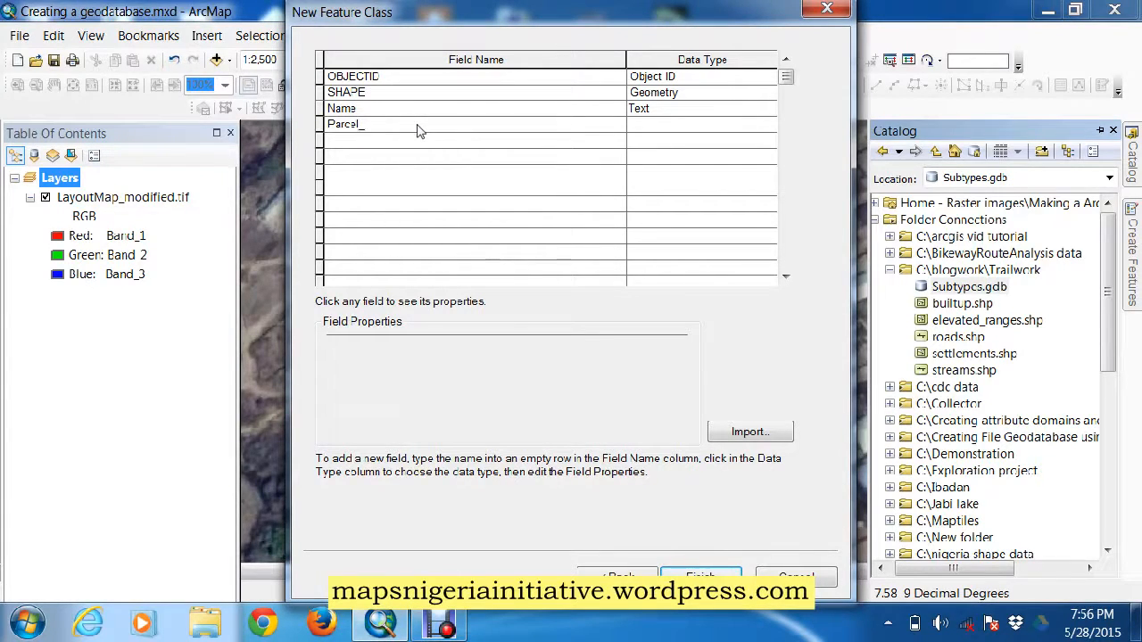
{"action": "left_click", "coordinate": [658, 124]}
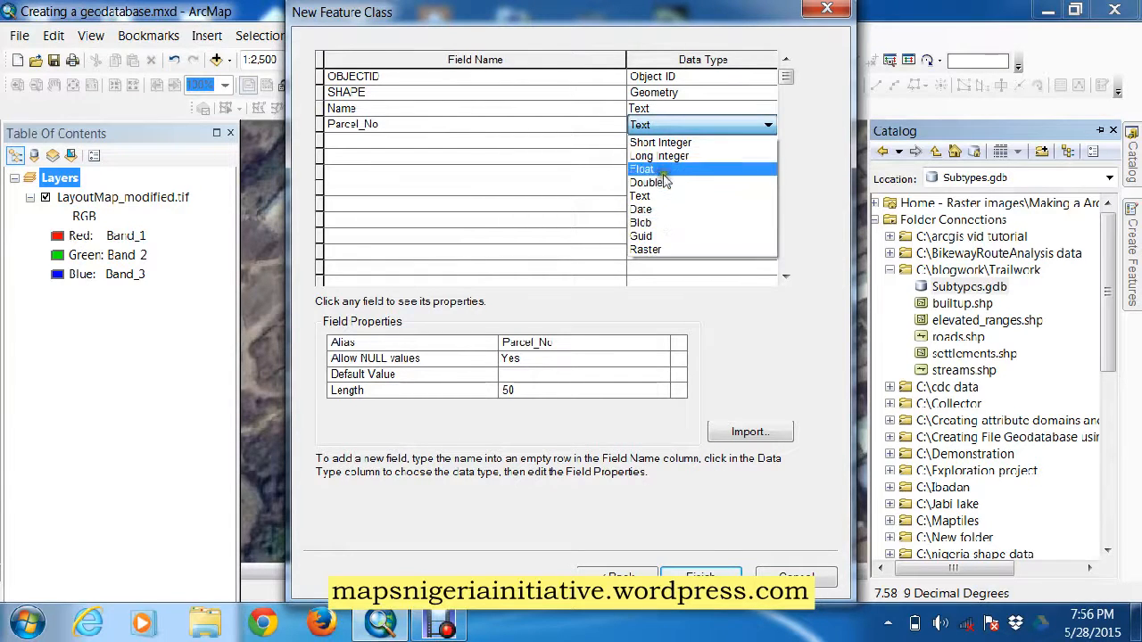
{"action": "left_click", "coordinate": [667, 143]}
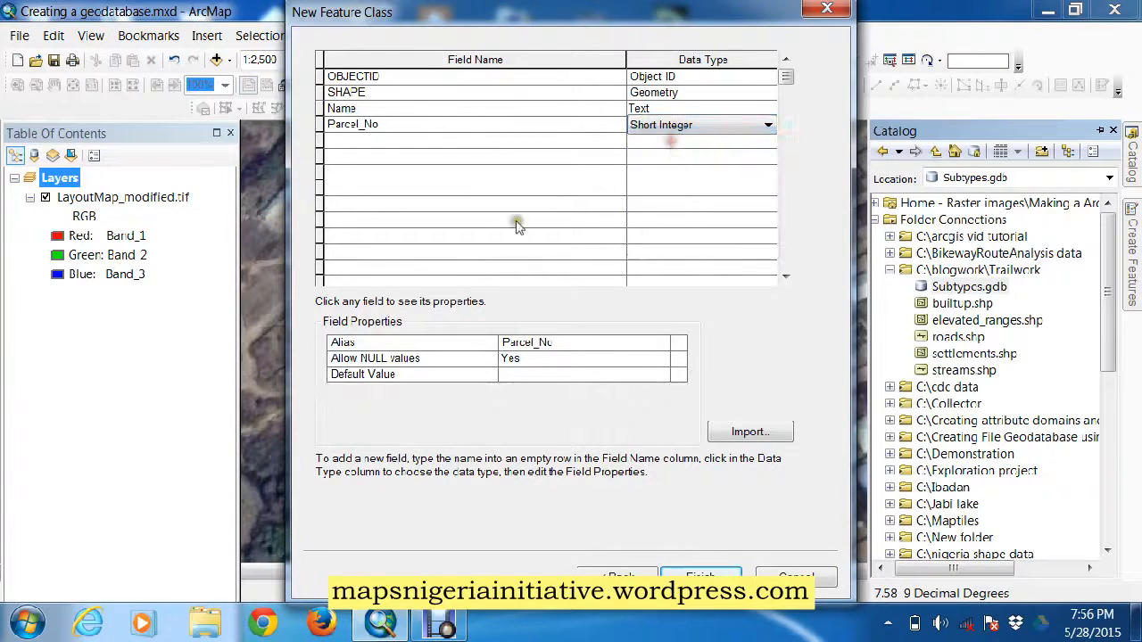
- Add a Short Integer field called Parcel_ID and finish creating the feature class
{"action": "left_click", "coordinate": [332, 140]}
{"action": "type", "text": "D"}
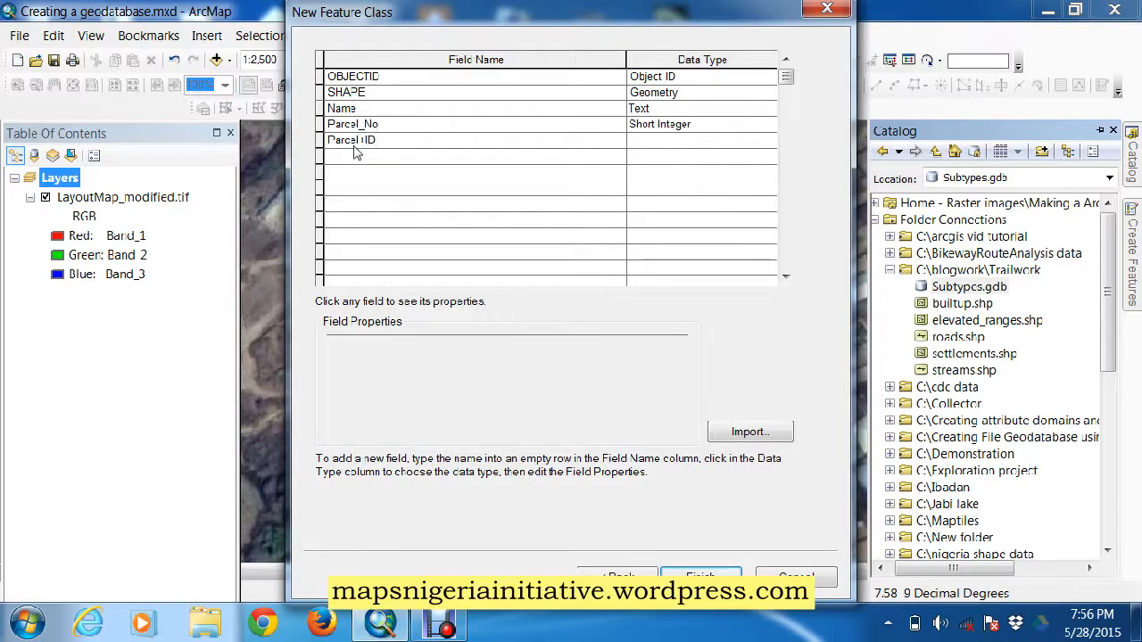
{"action": "type", "text": "arcel_ID"}
{"action": "left_click", "coordinate": [637, 143]}
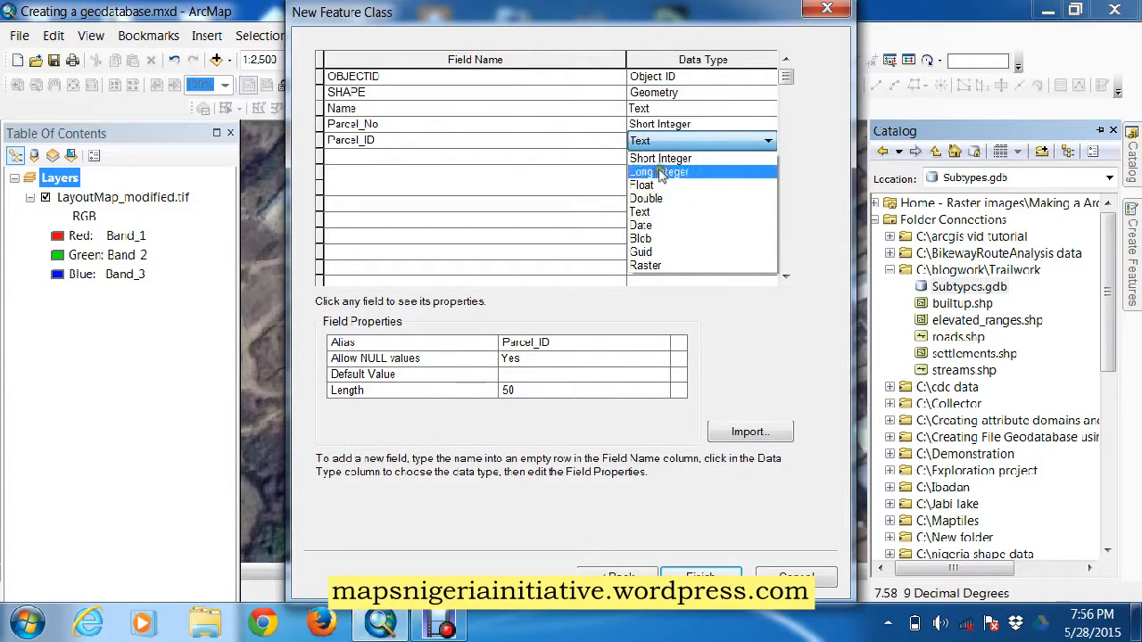
{"action": "left_click", "coordinate": [663, 158]}
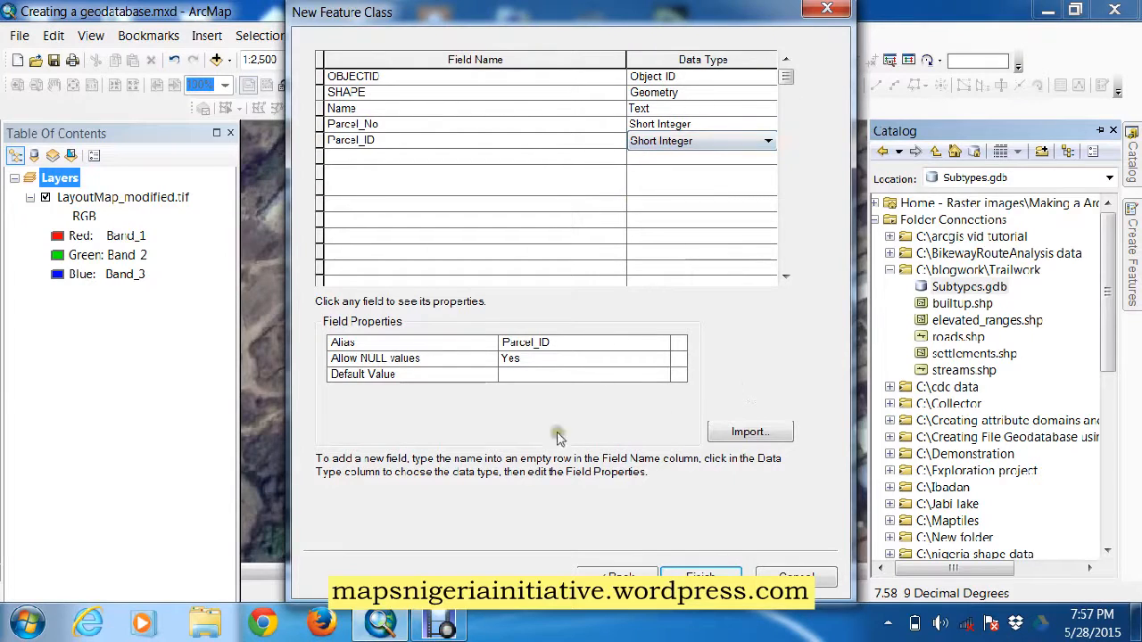
{"action": "left_click", "coordinate": [700, 576]}
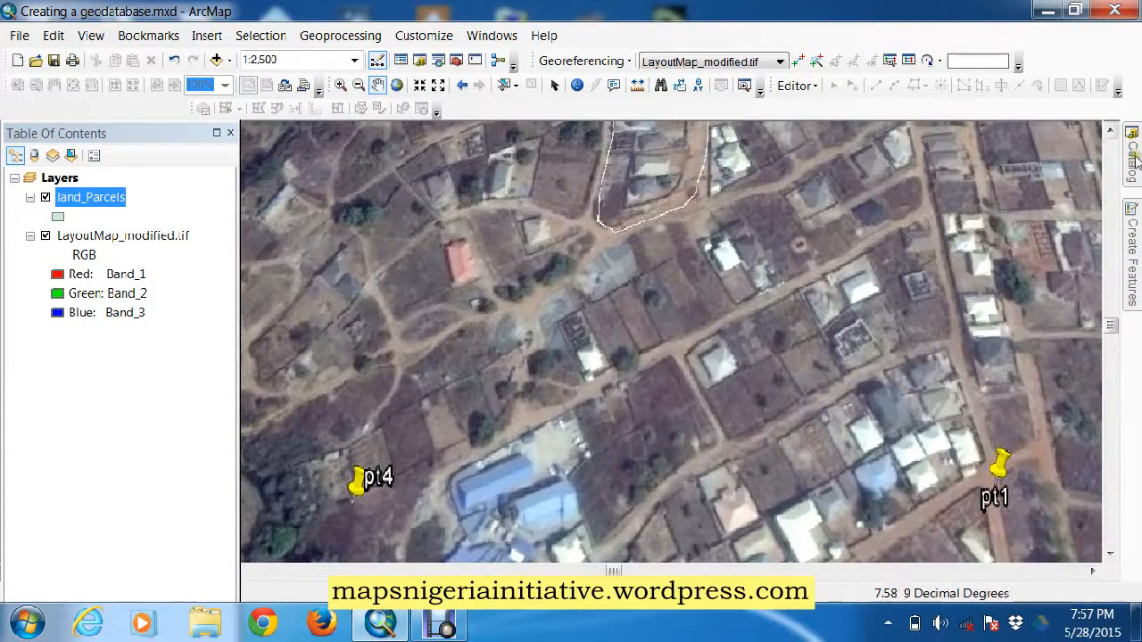
- In the properties of the land_Parcels feature class, set Parcel_ID as the subtype field with New Subtype as the default
{"action": "mouse_move", "coordinate": [1133, 156]}
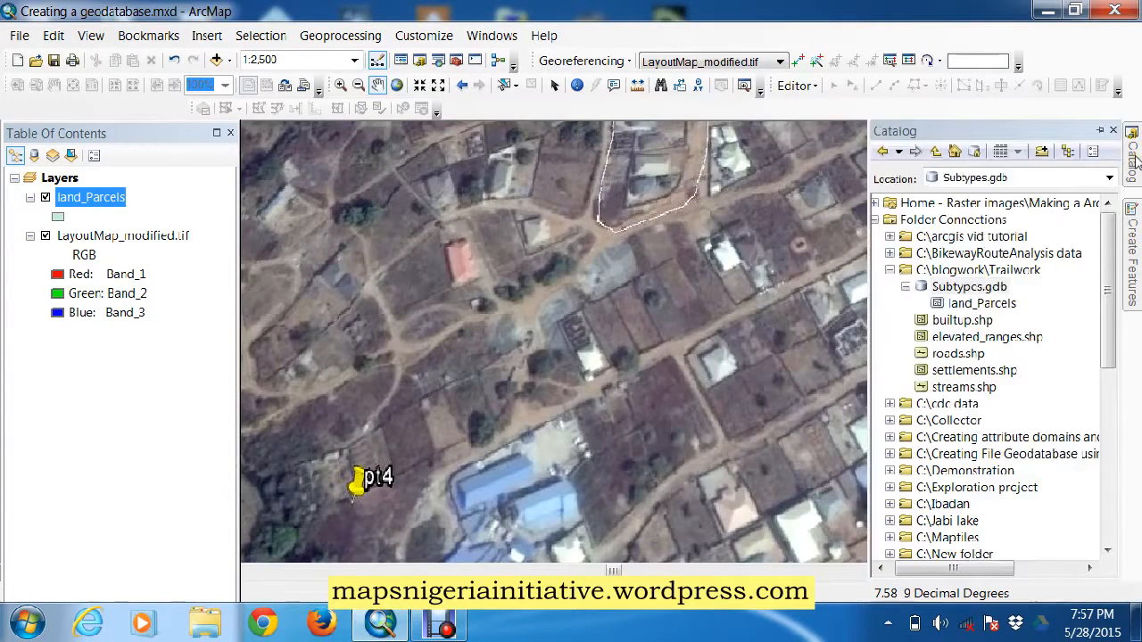
{"action": "left_click", "coordinate": [977, 303]}
{"action": "right_click", "coordinate": [964, 304]}
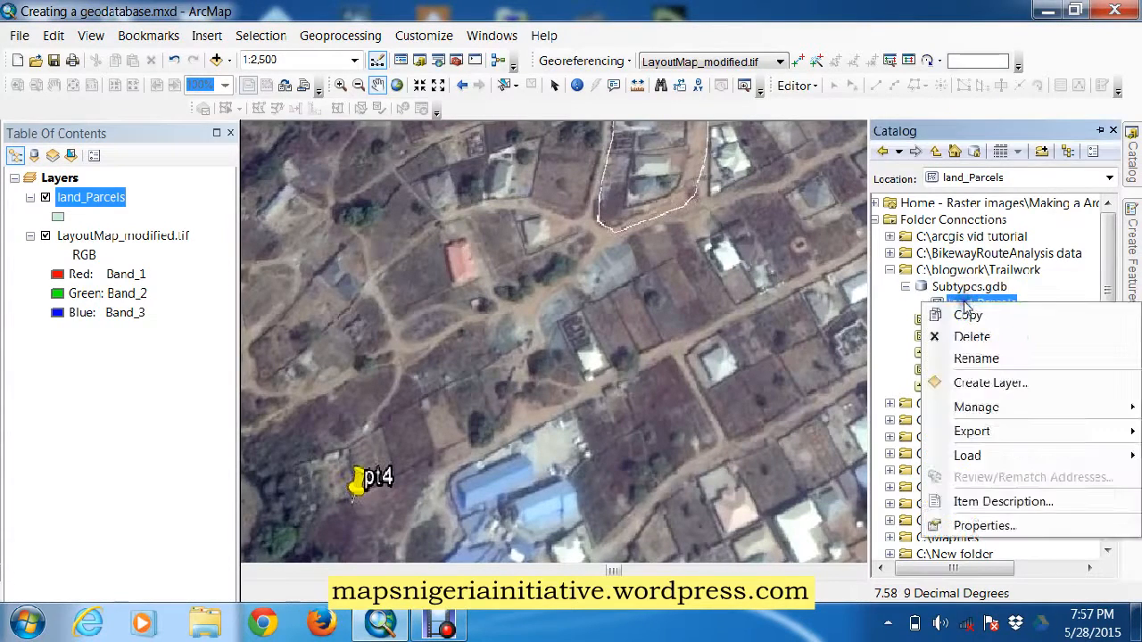
{"action": "left_click", "coordinate": [981, 526]}
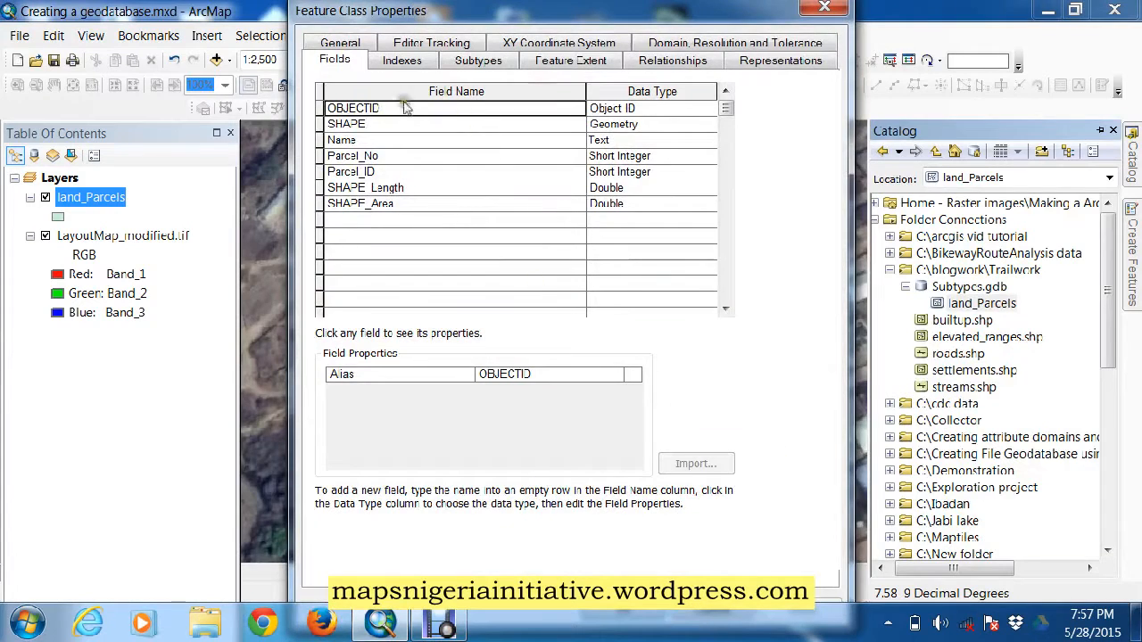
{"action": "left_click", "coordinate": [464, 57]}
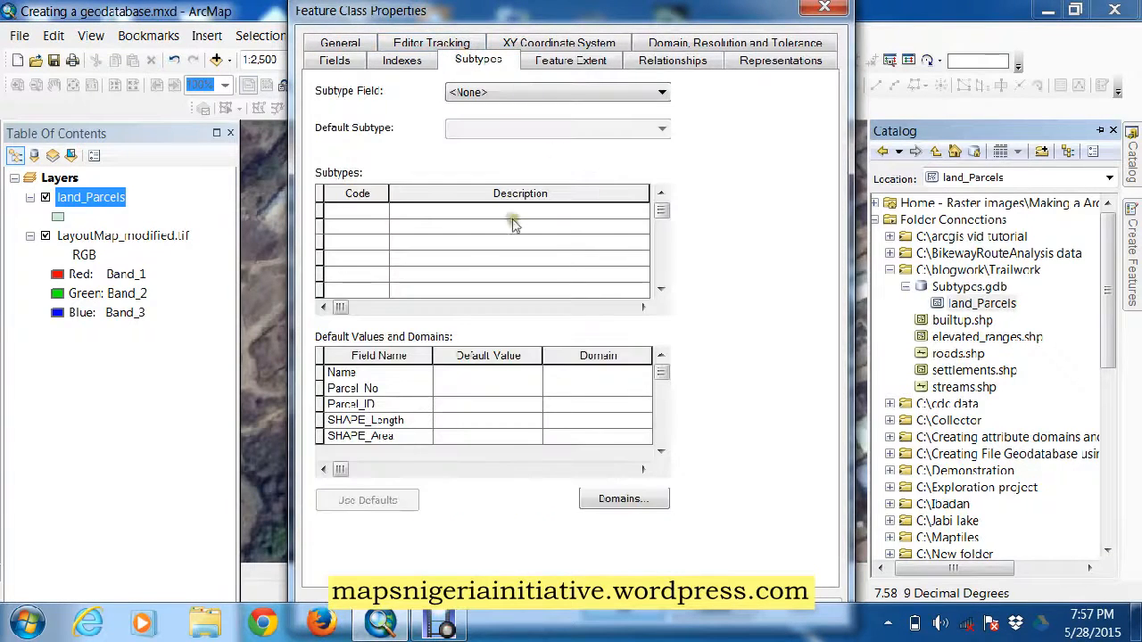
{"action": "left_click", "coordinate": [591, 93]}
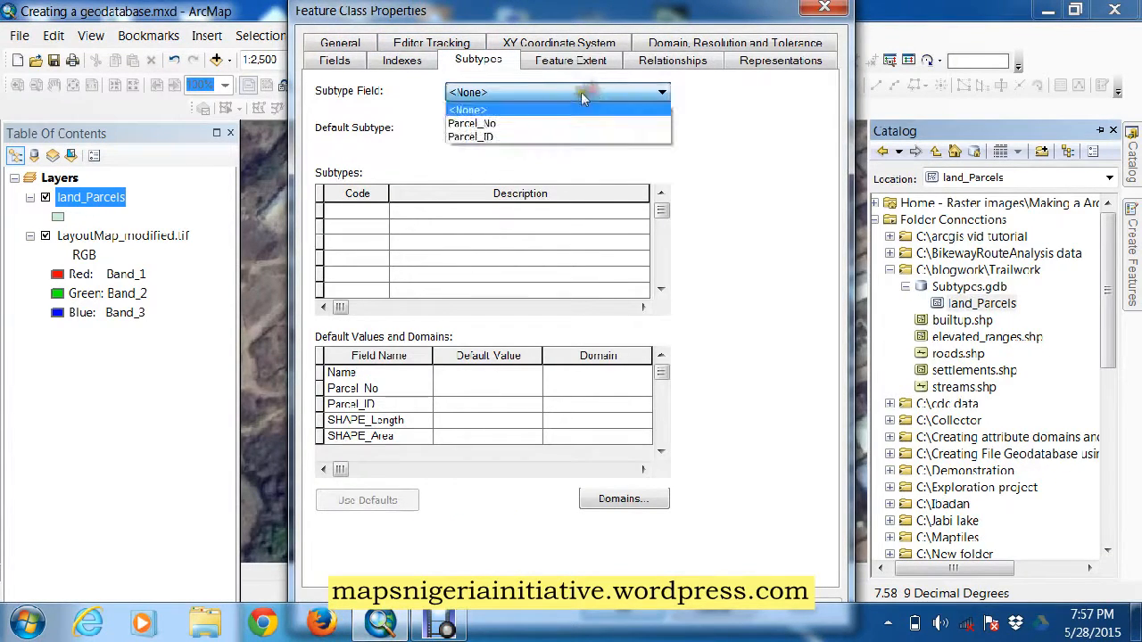
{"action": "left_click", "coordinate": [513, 138]}
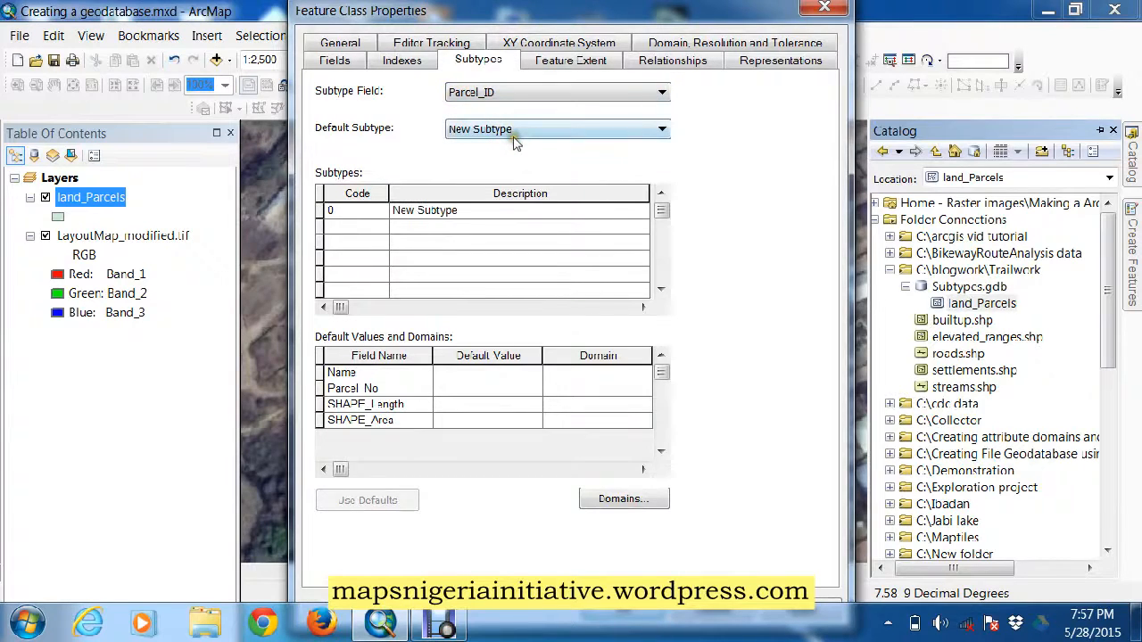
{"action": "left_click", "coordinate": [658, 130]}
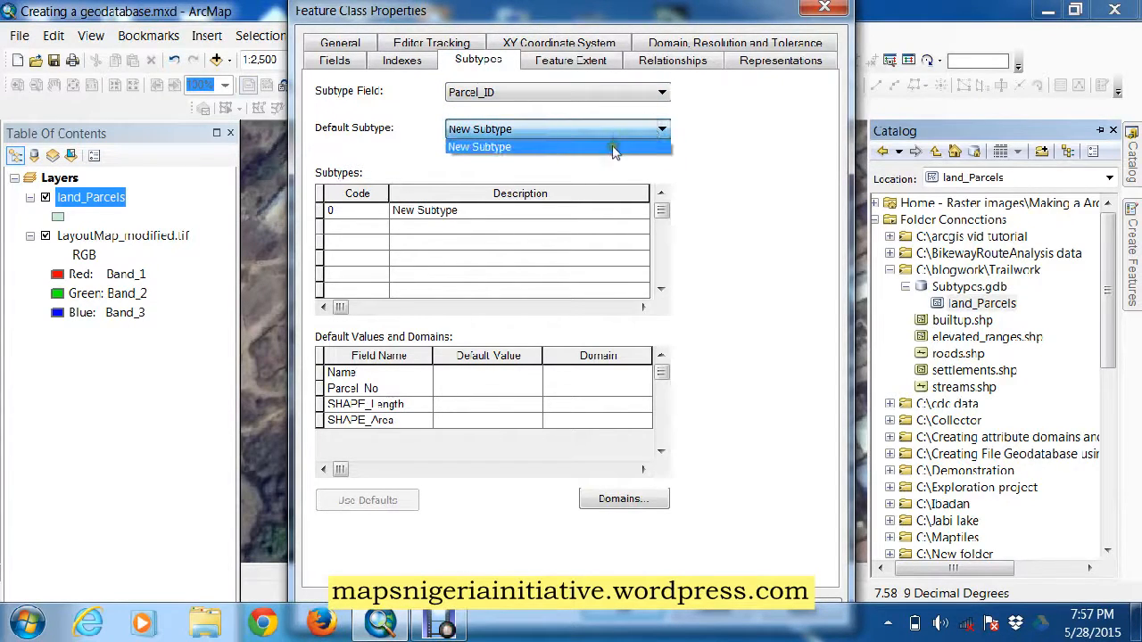
{"action": "left_click", "coordinate": [612, 145]}
- Change the first subtype's code to 1 and its description to residential
{"action": "left_click", "coordinate": [355, 211]}
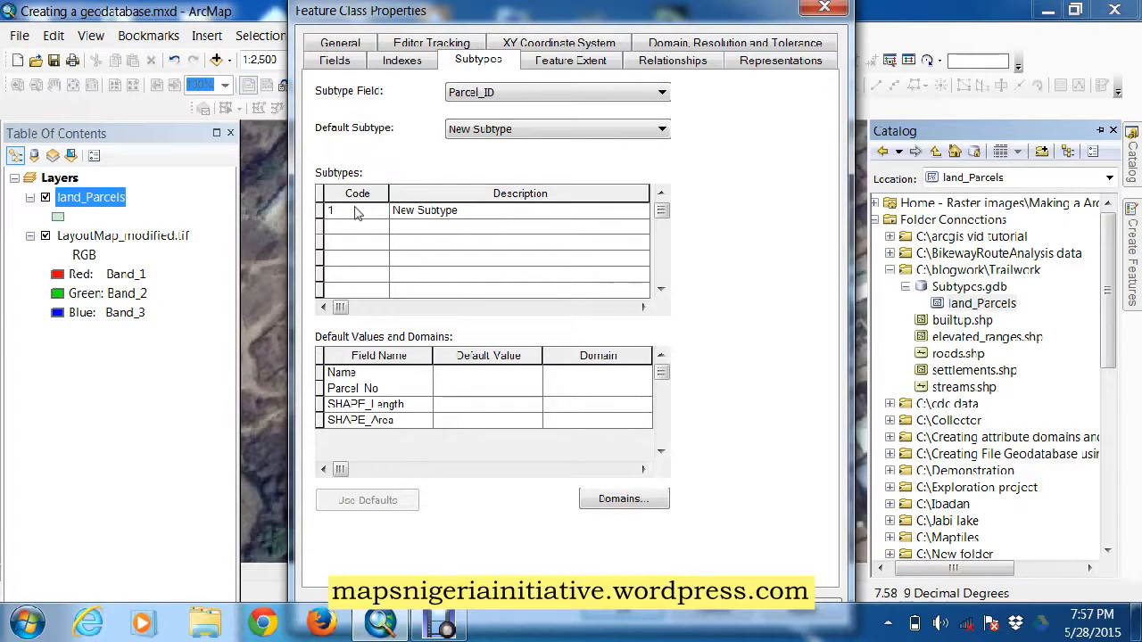
{"action": "left_click", "coordinate": [443, 212]}
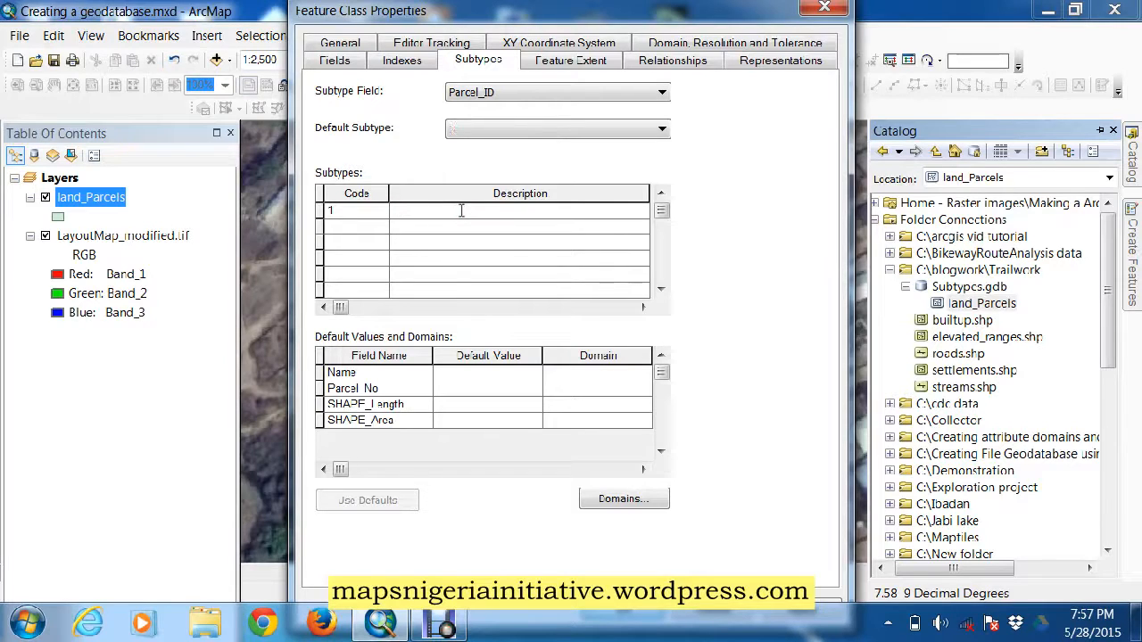
{"action": "type", "text": "residential"}
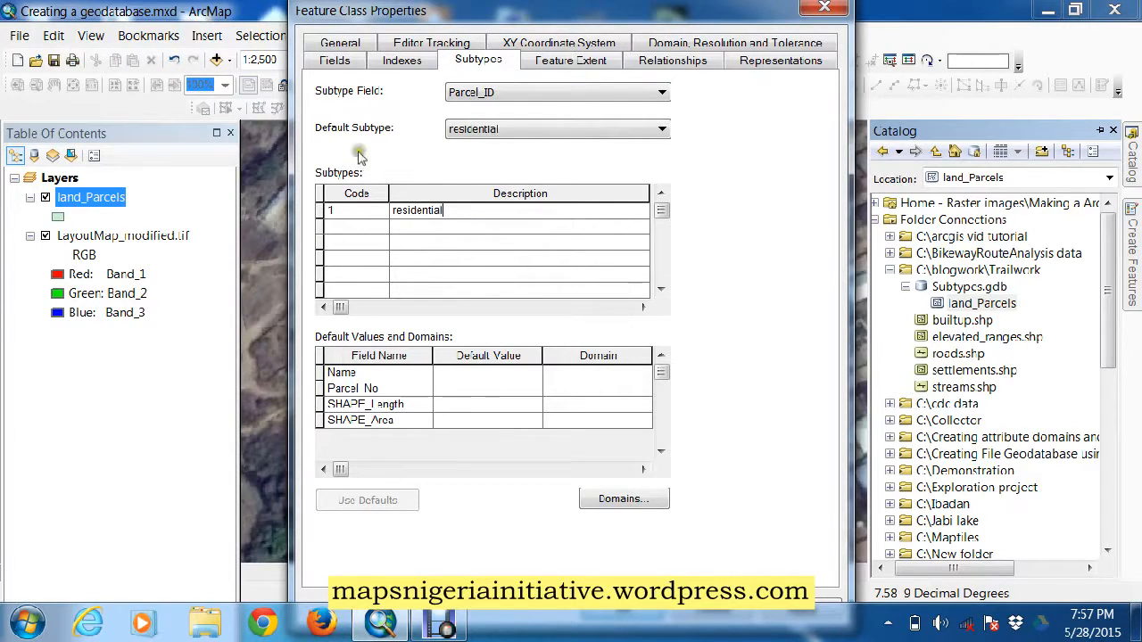
- Add a second subtype with code 2 and description commercial, and accept the feature class properties
{"action": "left_click", "coordinate": [367, 231]}
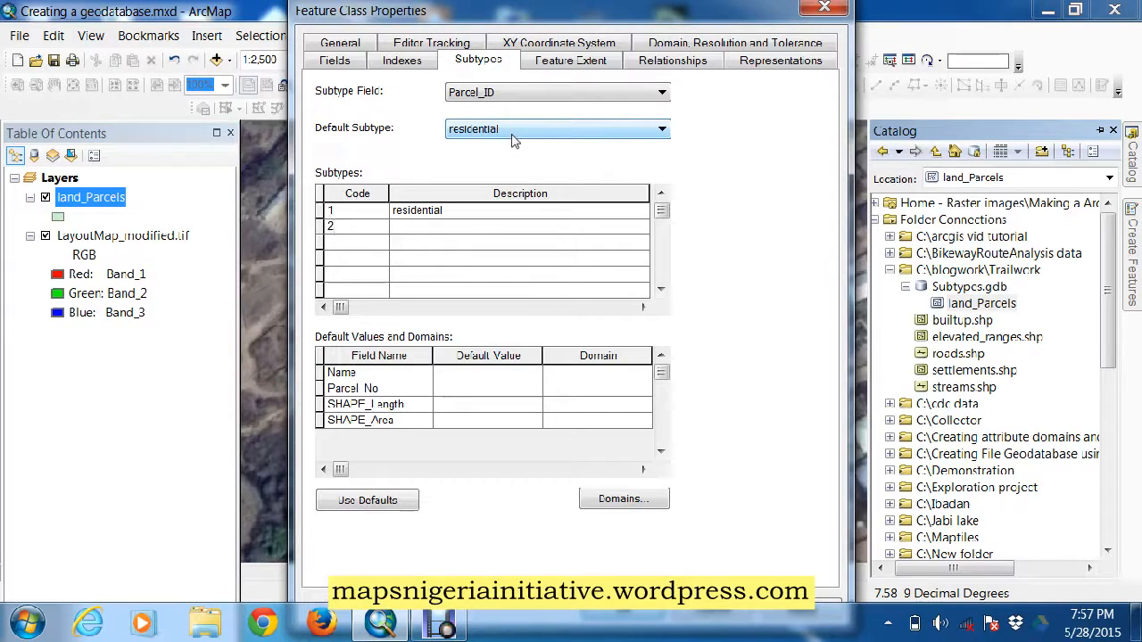
{"action": "type", "text": "2"}
{"action": "left_click", "coordinate": [482, 228]}
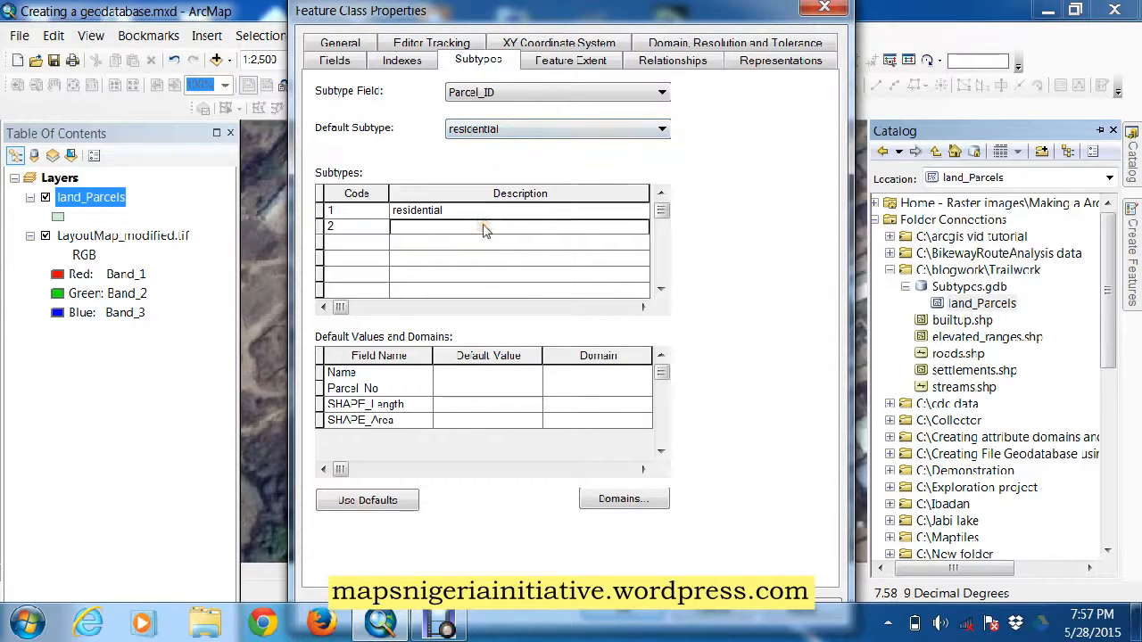
{"action": "type", "text": "commercial"}
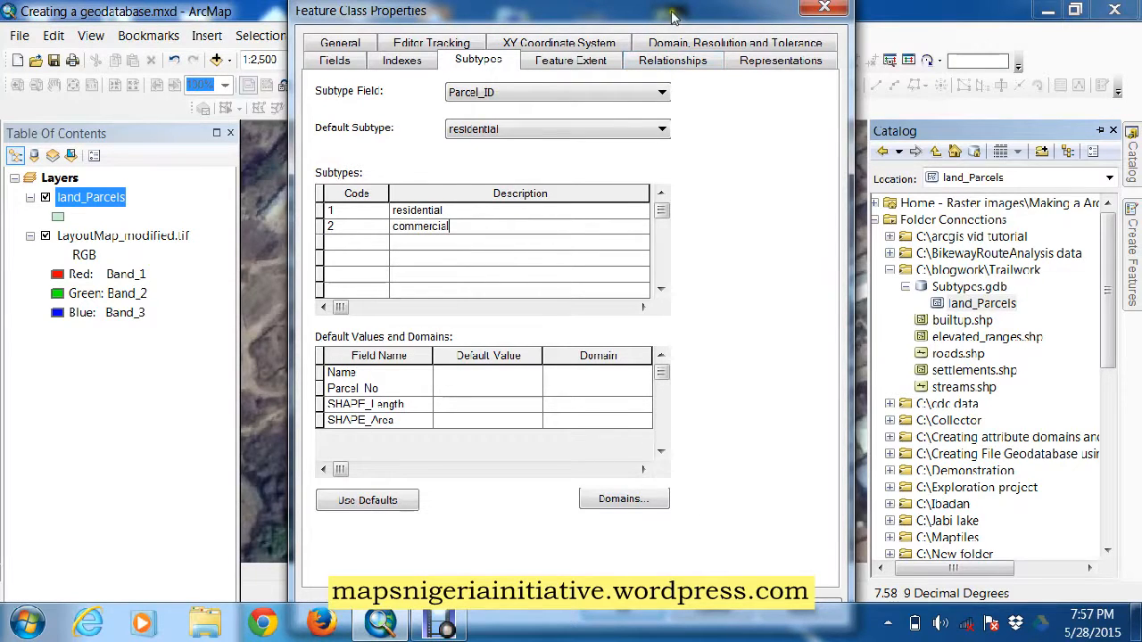
{"action": "mouse_move", "coordinate": [669, 15]}
{"action": "left_mouse_down"}
{"action": "mouse_move", "coordinate": [680, 5]}
{"action": "mouse_move", "coordinate": [680, 16]}
{"action": "left_mouse_up"}
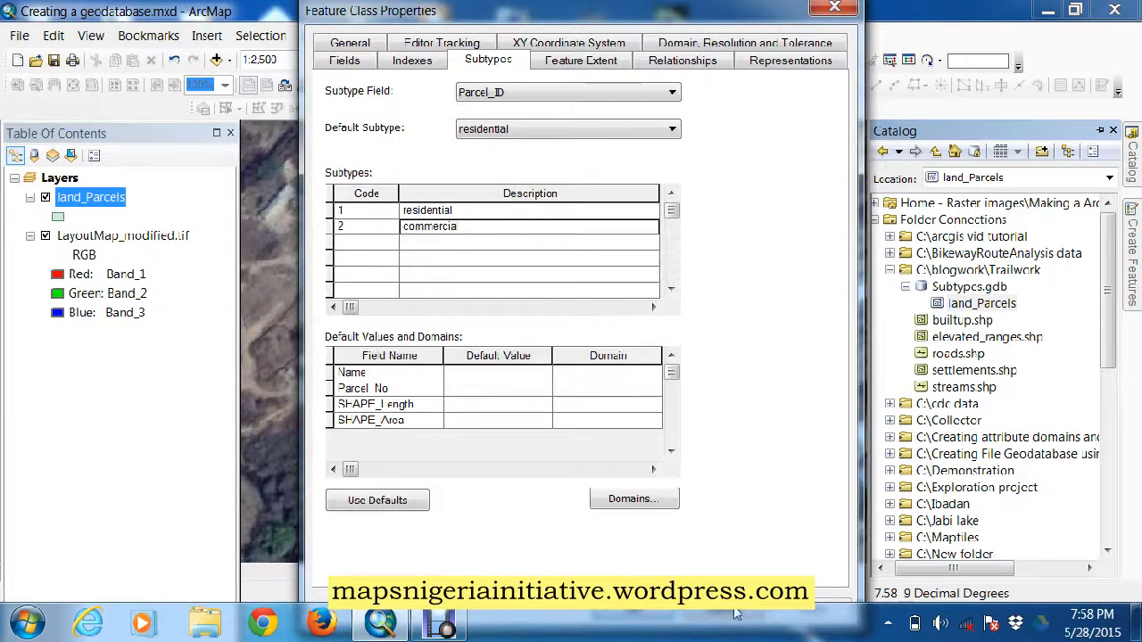
{"action": "left_click", "coordinate": [633, 602]}
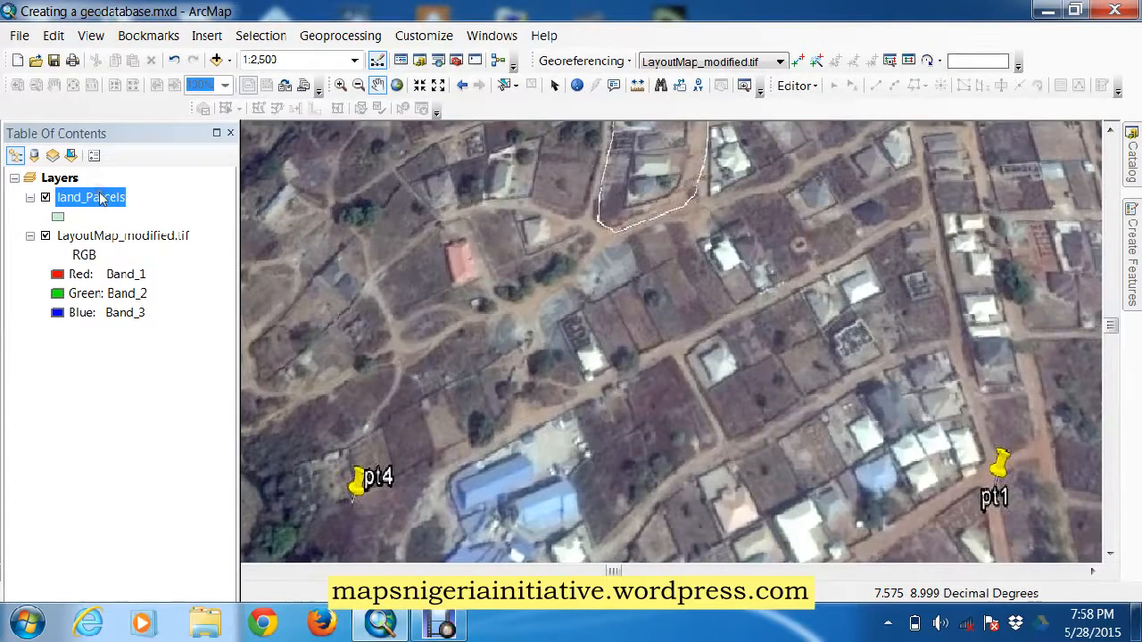
- Start an edit session and choose the land_Parcels template with the Polygon construction tool
{"action": "left_click", "coordinate": [797, 86]}
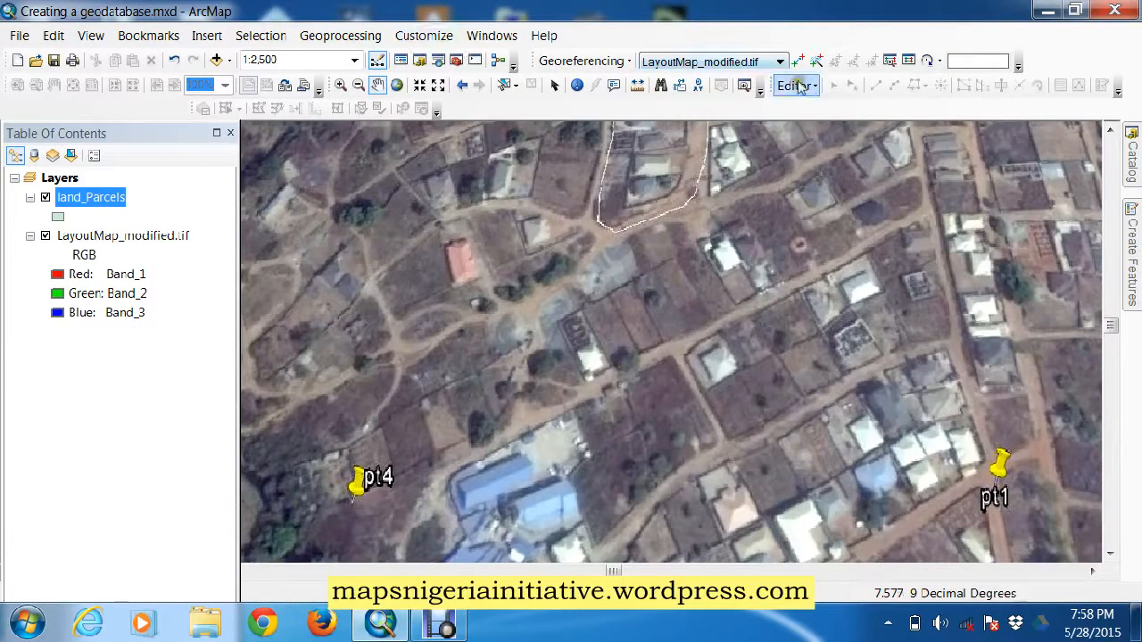
{"action": "left_click", "coordinate": [831, 109]}
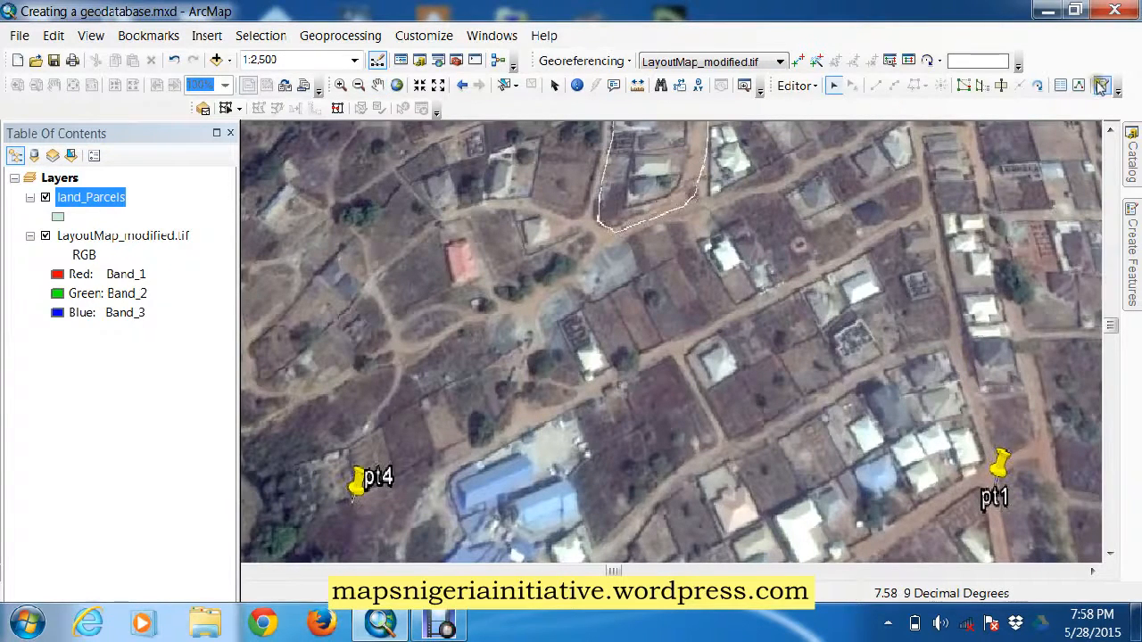
{"action": "left_click", "coordinate": [1102, 85]}
{"action": "left_click", "coordinate": [948, 198]}
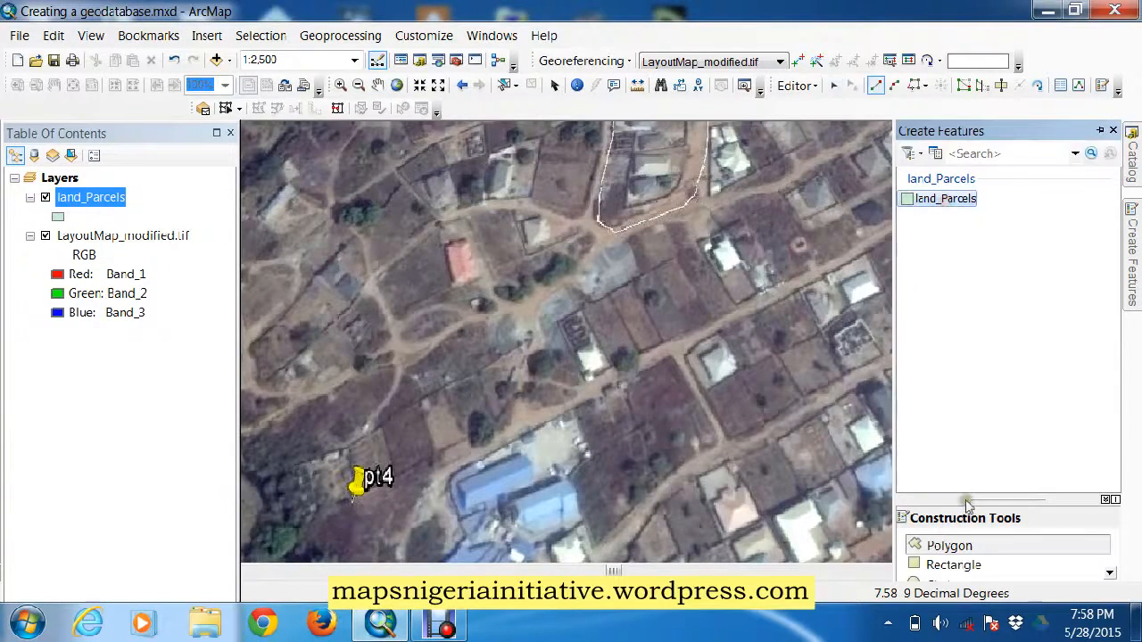
{"action": "left_click", "coordinate": [948, 545]}
- Digitize a four-cornered land_Parcels polygon over the plot southeast of the white-roofed house at the road junction, and finish the sketch
{"action": "left_click", "coordinate": [340, 85]}
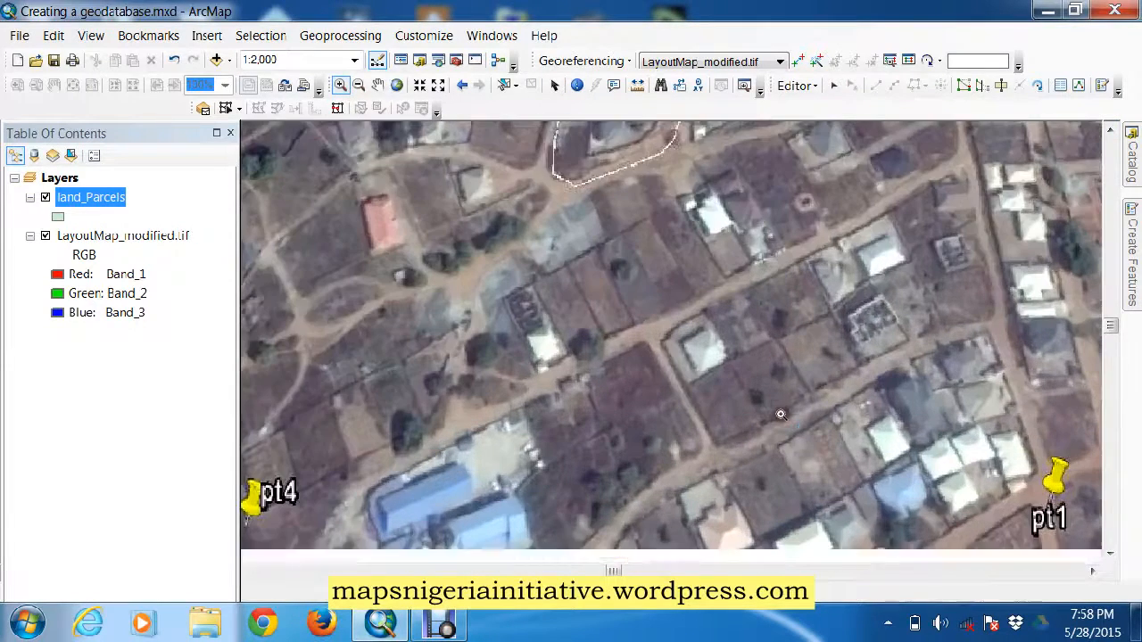
{"action": "left_click", "coordinate": [779, 392]}
{"action": "scroll", "coordinate": [779, 390], "scroll_direction": "up", "scroll_amount": 1}
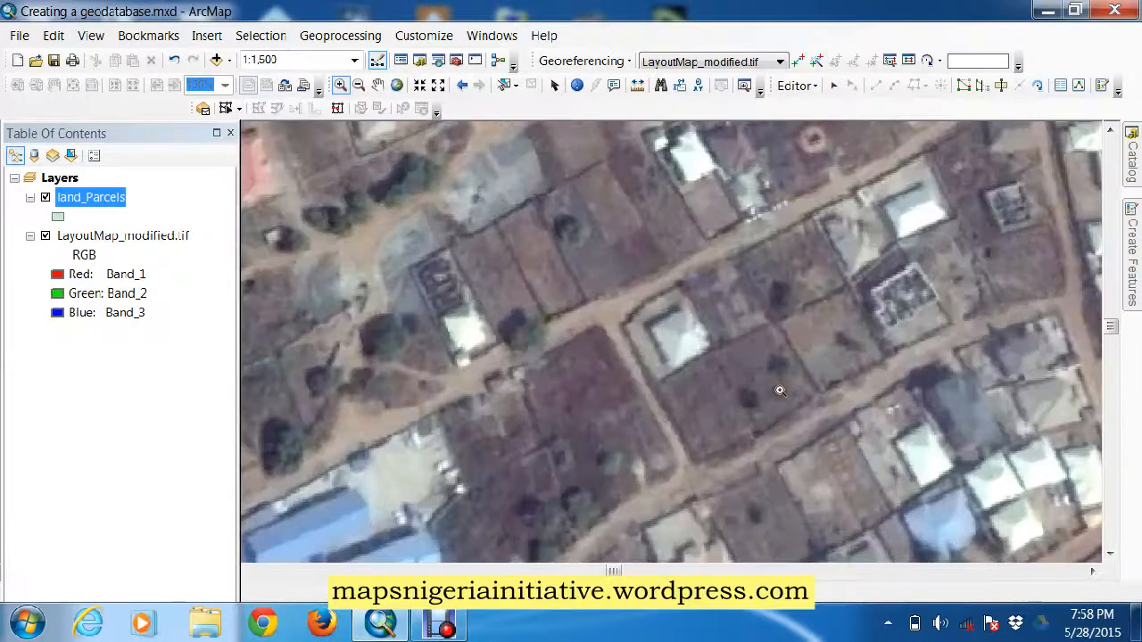
{"action": "scroll", "coordinate": [835, 418], "scroll_direction": "up", "scroll_amount": 1}
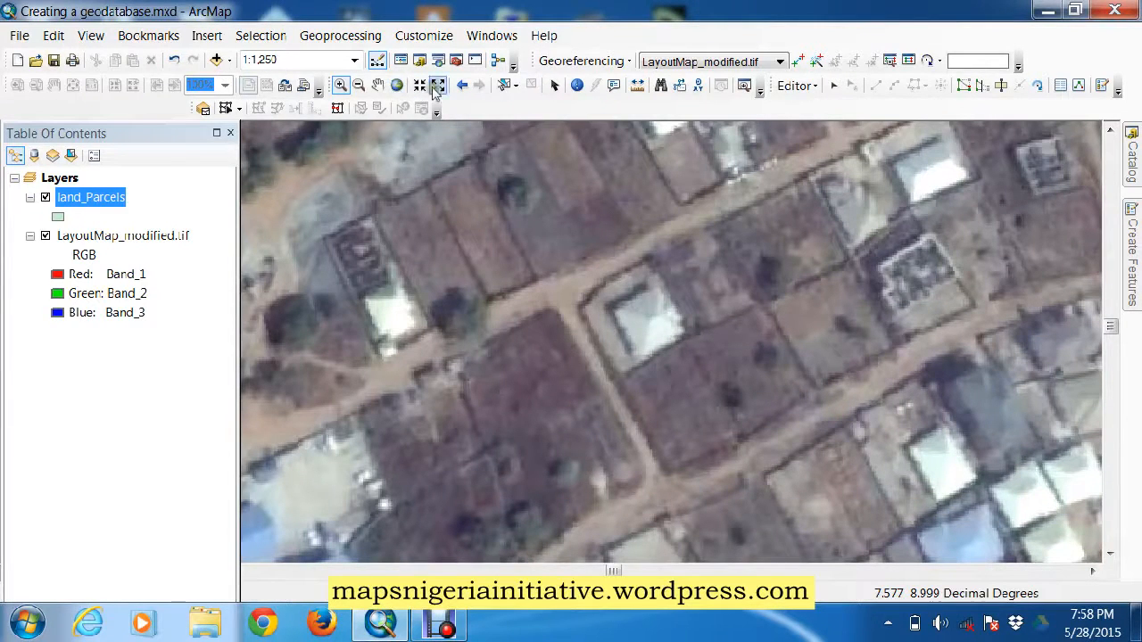
{"action": "left_click", "coordinate": [1103, 86]}
{"action": "left_click", "coordinate": [944, 545]}
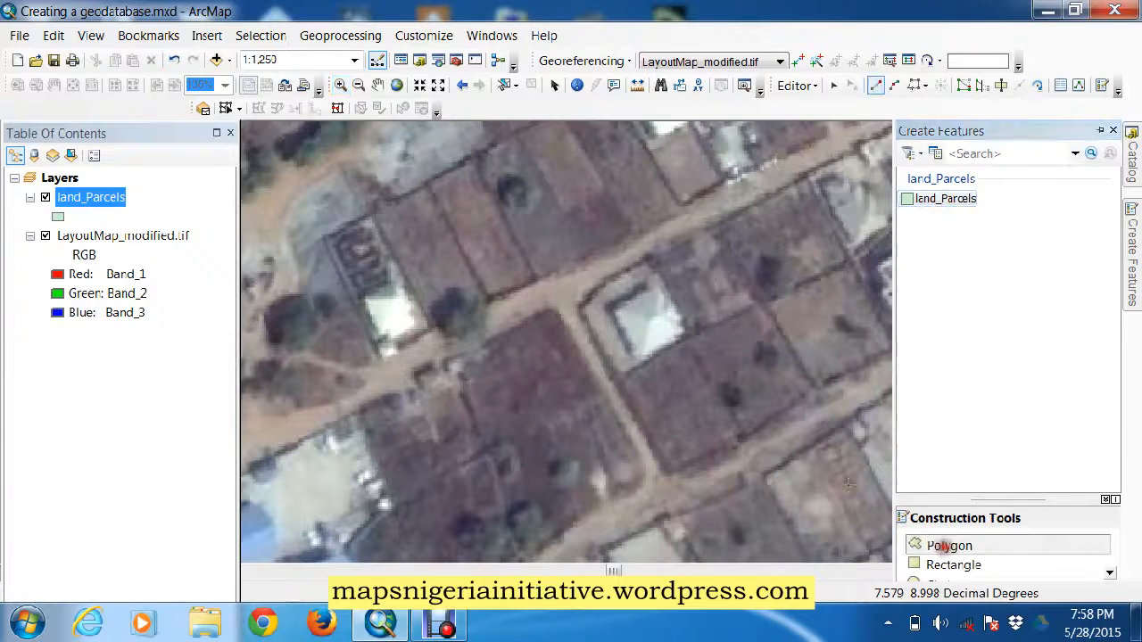
{"action": "left_click", "coordinate": [687, 336]}
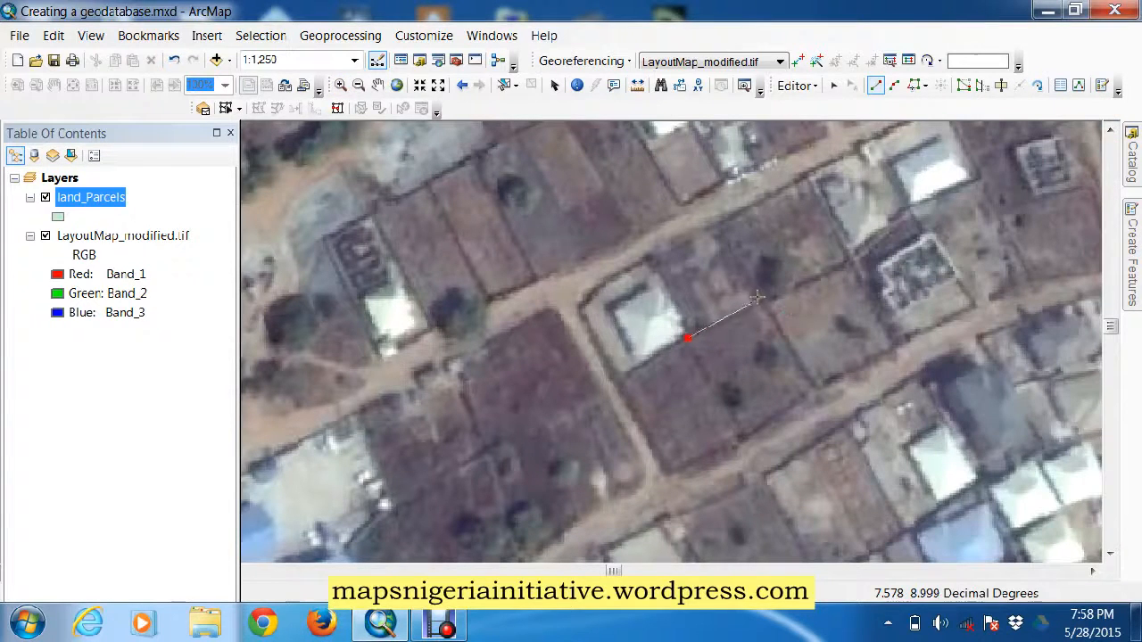
{"action": "left_click", "coordinate": [760, 298]}
{"action": "left_click", "coordinate": [814, 388]}
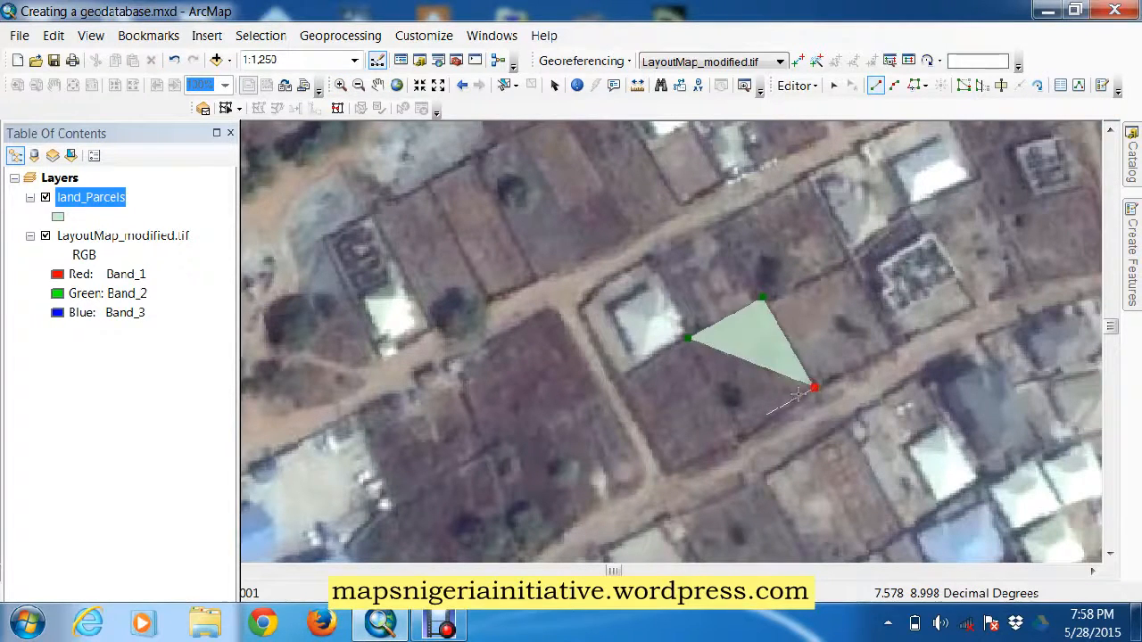
{"action": "left_click", "coordinate": [747, 433]}
{"action": "right_click", "coordinate": [747, 436]}
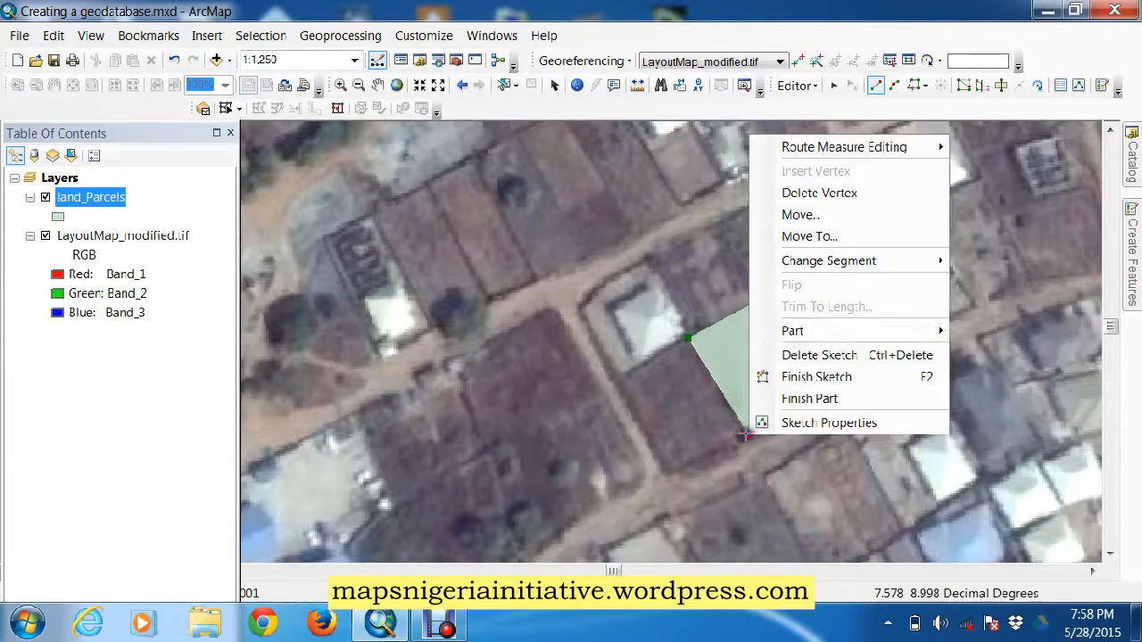
{"action": "left_click", "coordinate": [799, 375]}
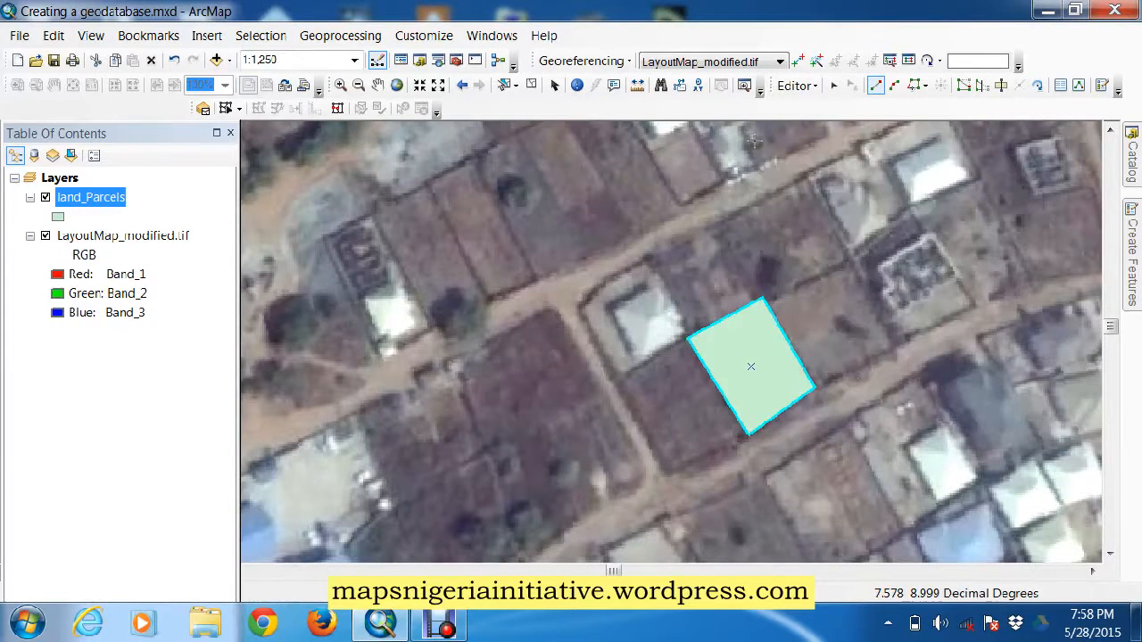
- Digitize a second four-cornered parcel northeast of the first, snapping its last vertex to the first parcel's upper corner, and finish the sketch
{"action": "left_click", "coordinate": [715, 224]}
{"action": "left_click", "coordinate": [805, 173]}
{"action": "left_click", "coordinate": [851, 262]}
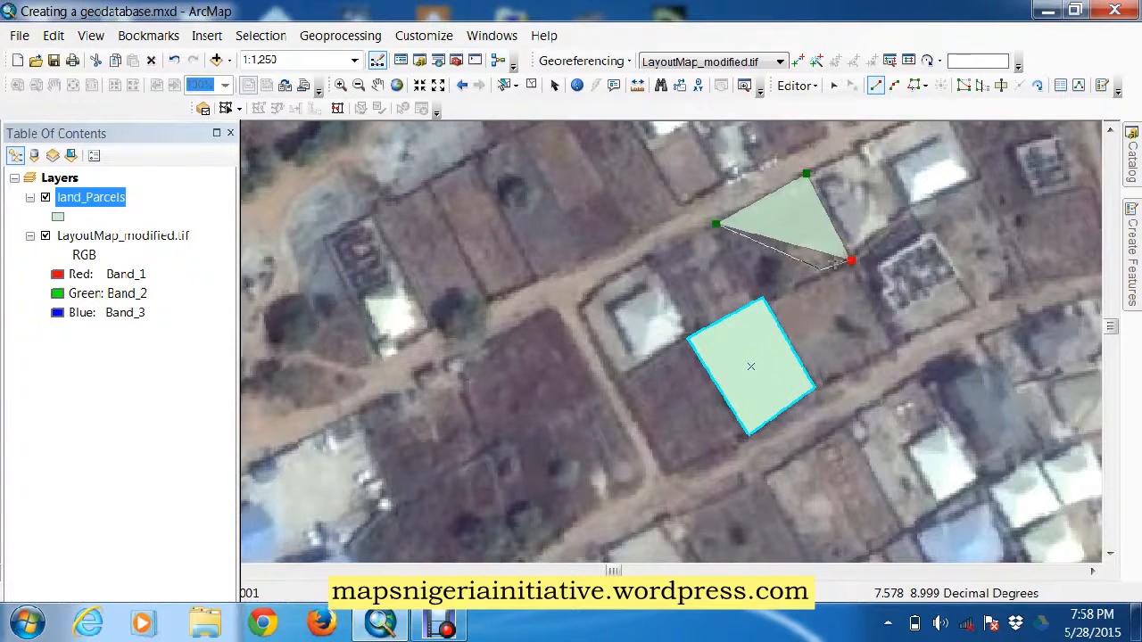
{"action": "left_click", "coordinate": [763, 297]}
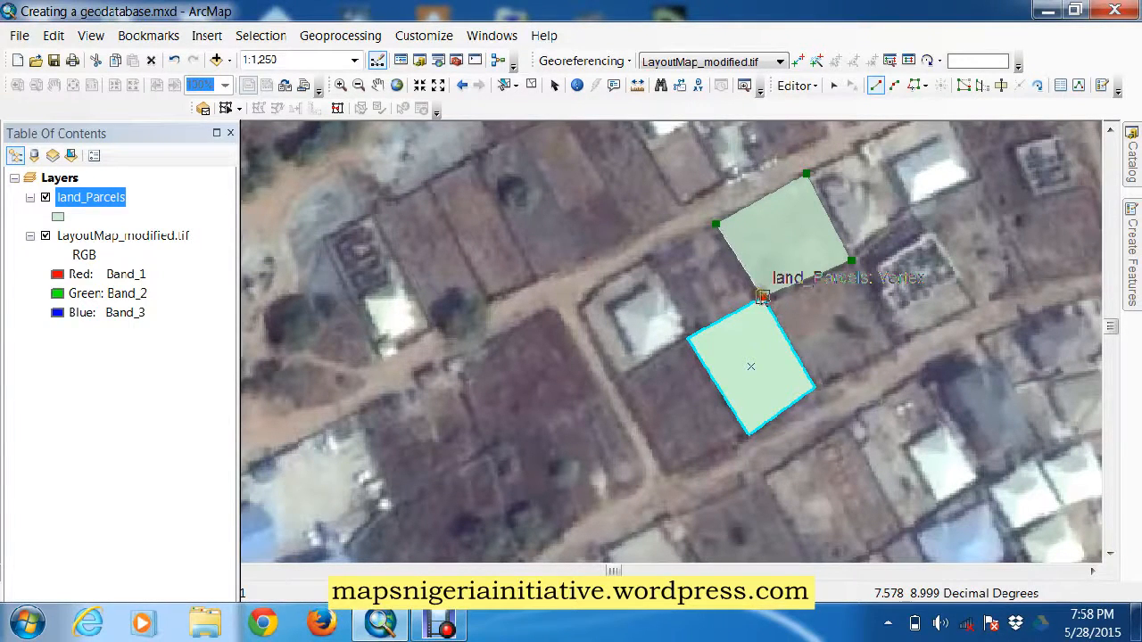
{"action": "right_click", "coordinate": [762, 297]}
{"action": "left_click", "coordinate": [832, 533]}
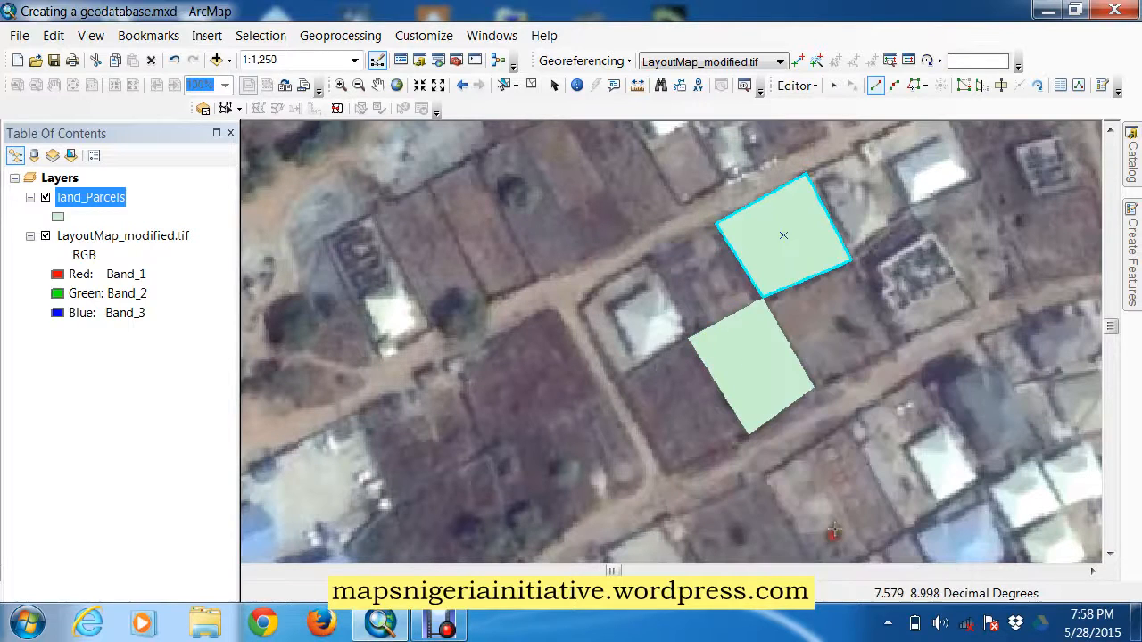
- Stop the edit session and save the edits
{"action": "left_click", "coordinate": [796, 84]}
{"action": "left_click", "coordinate": [830, 133]}
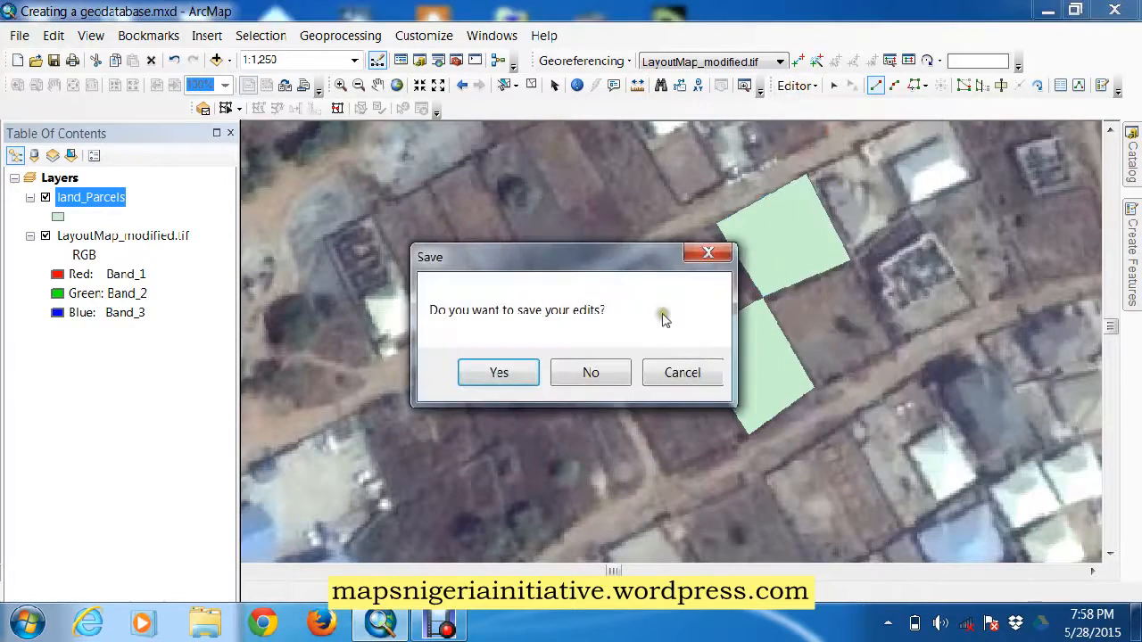
{"action": "left_click", "coordinate": [512, 383]}
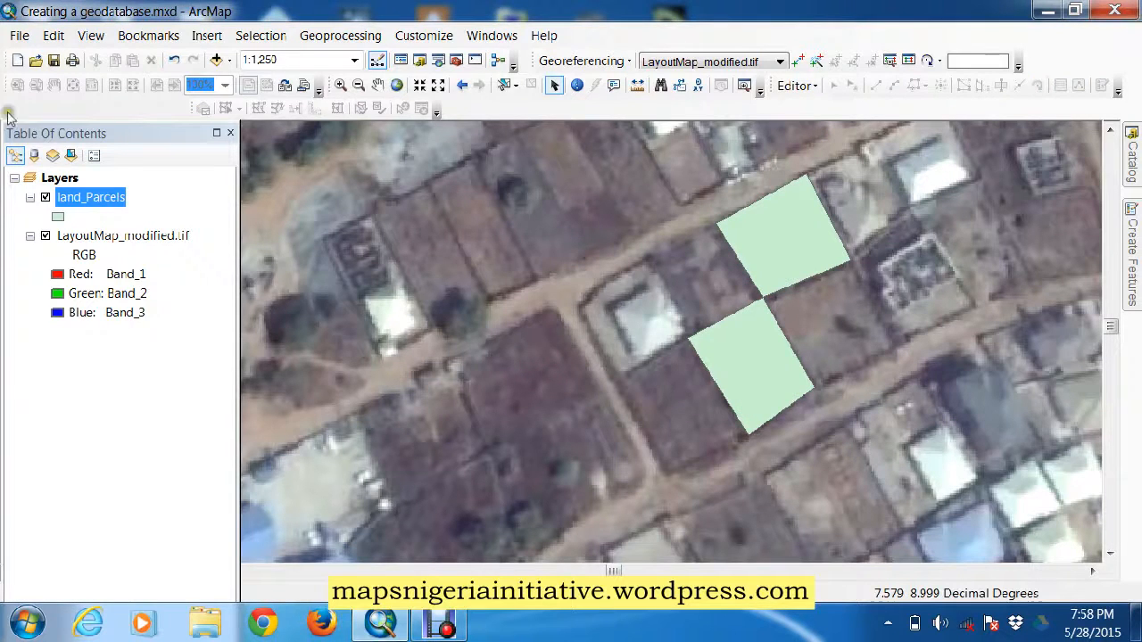
- Open the land_Parcels attribute table, maximize it, and examine the Parcel_ID value of the second record
{"action": "right_click", "coordinate": [80, 197]}
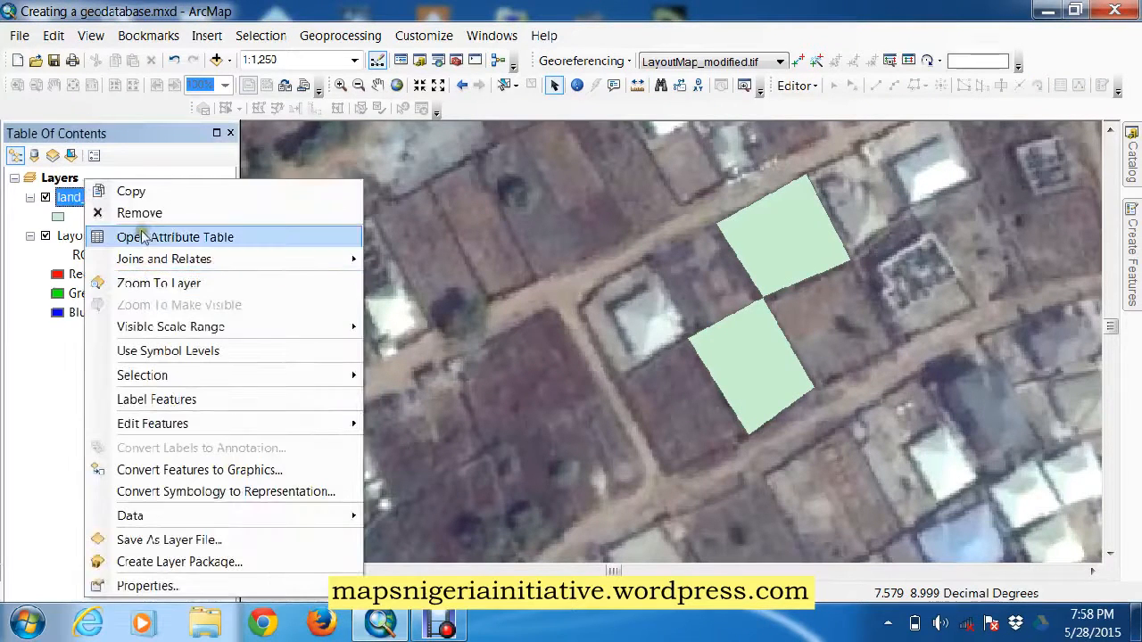
{"action": "left_click", "coordinate": [143, 237]}
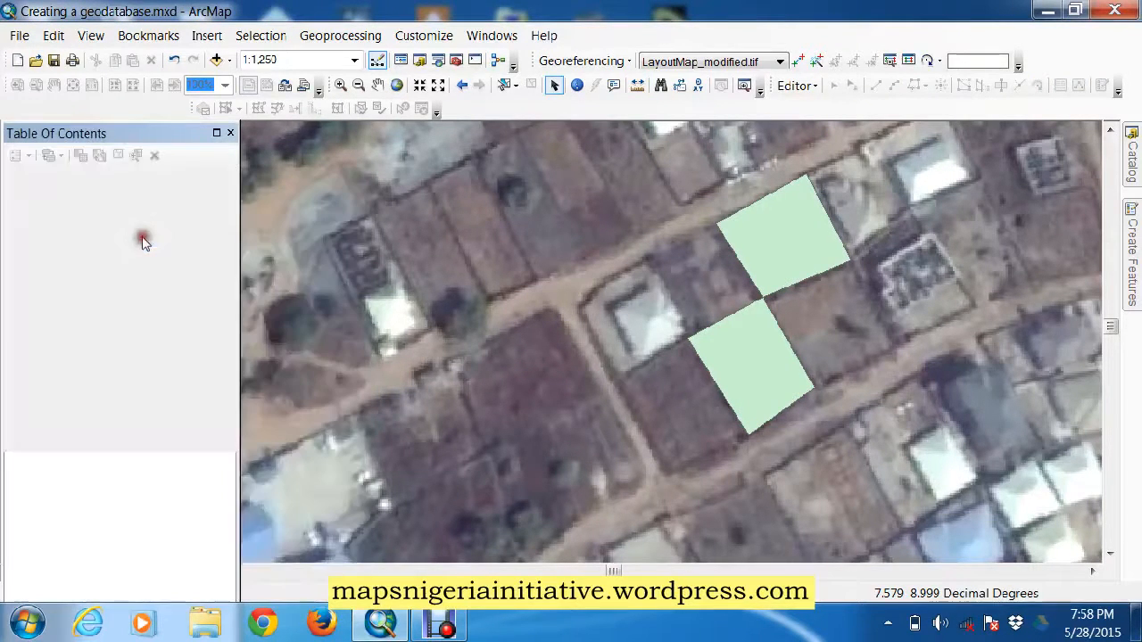
{"action": "left_click", "coordinate": [216, 133]}
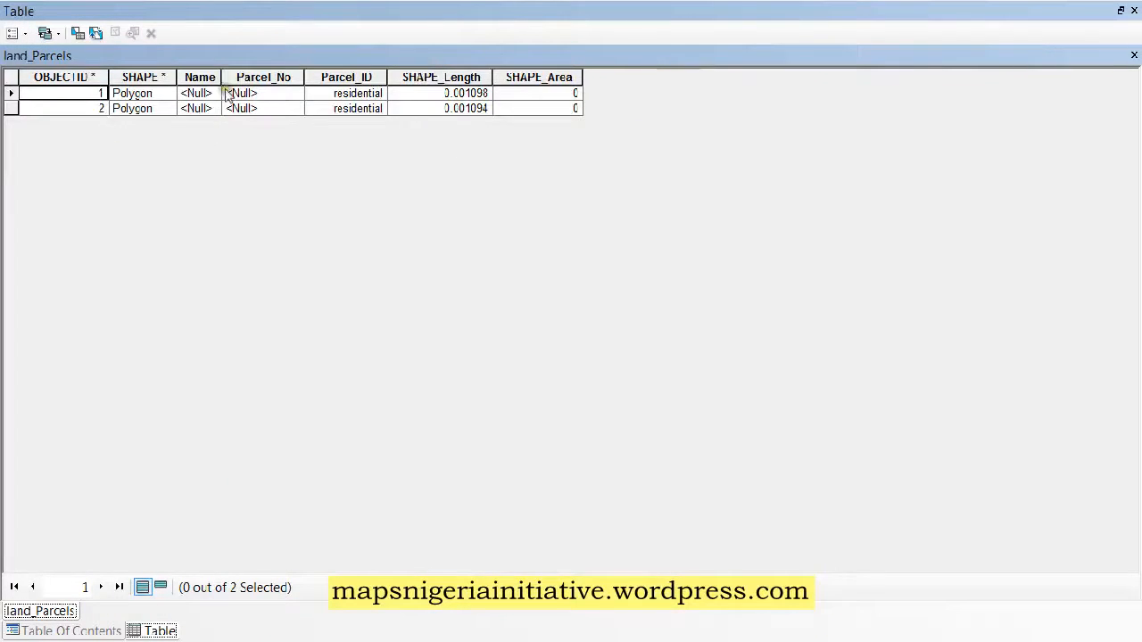
{"action": "left_click", "coordinate": [346, 108]}
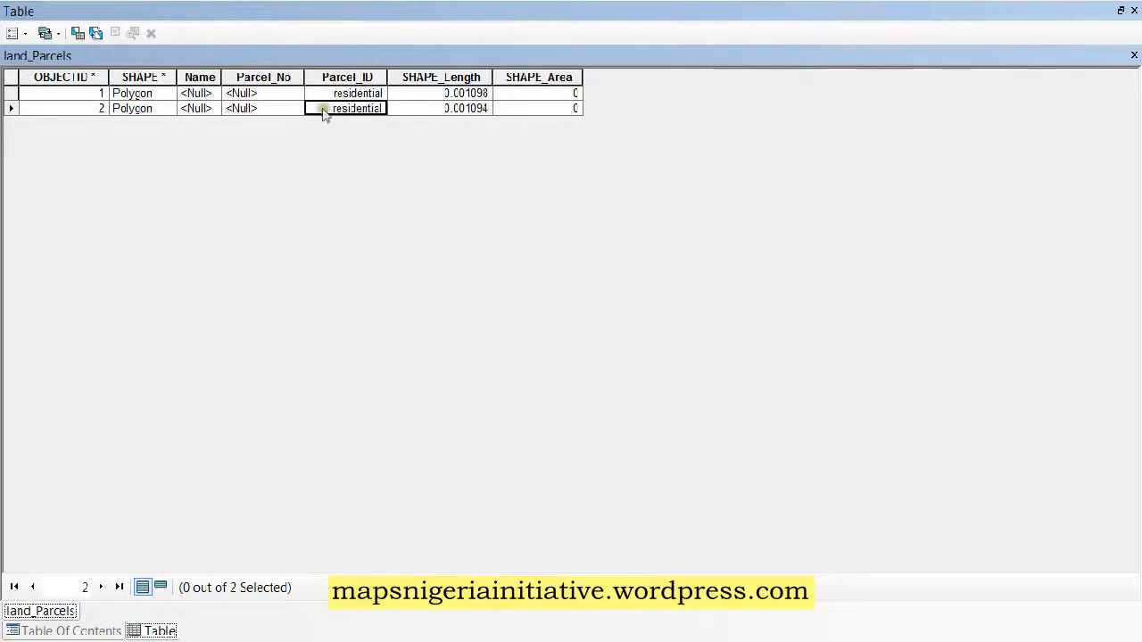
- Restore the attribute table to its docked size and start an edit session for land_Parcels
{"action": "left_click", "coordinate": [1120, 12]}
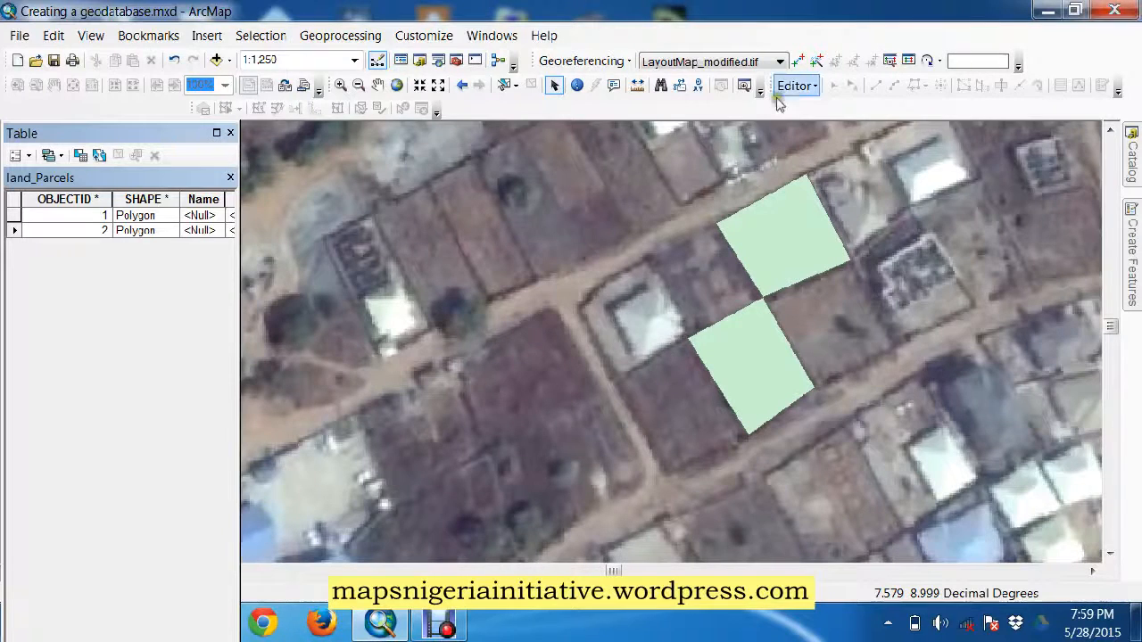
{"action": "left_click", "coordinate": [794, 85]}
{"action": "left_click", "coordinate": [832, 109]}
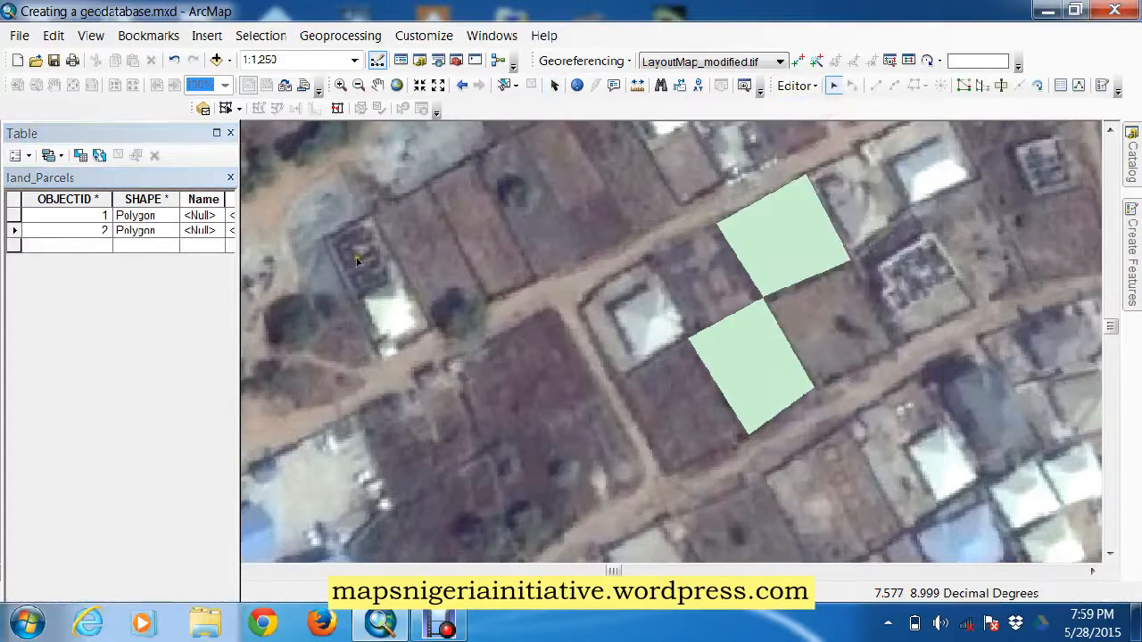
- In the maximized land_Parcels table, set Parcel_ID to commercial for the first record and residential for the second
{"action": "left_click", "coordinate": [216, 134]}
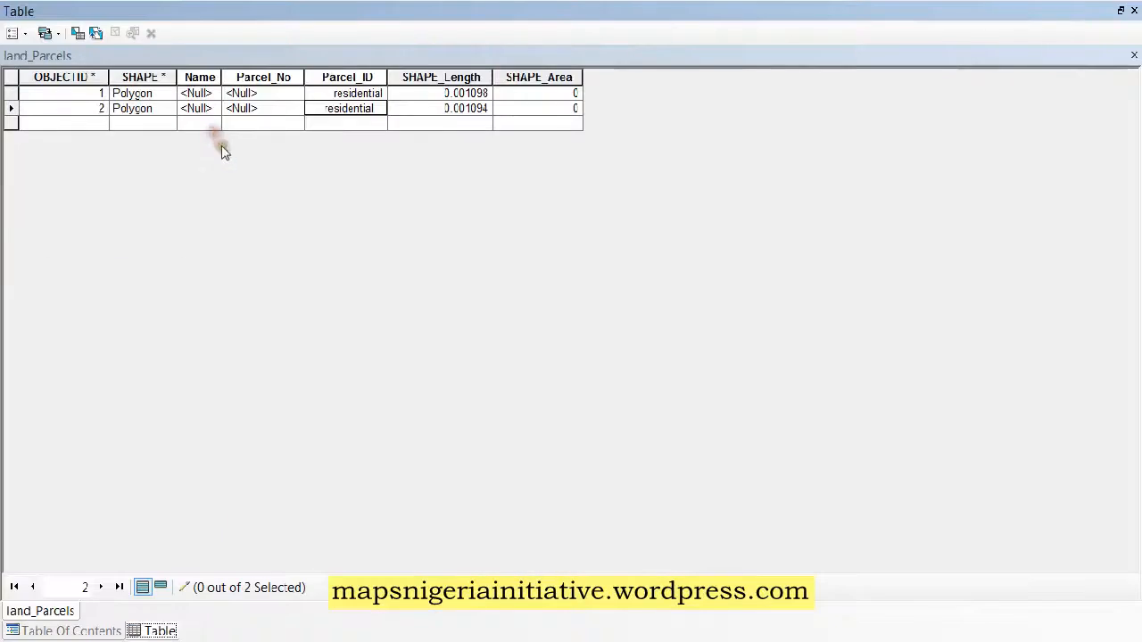
{"action": "left_click", "coordinate": [344, 94]}
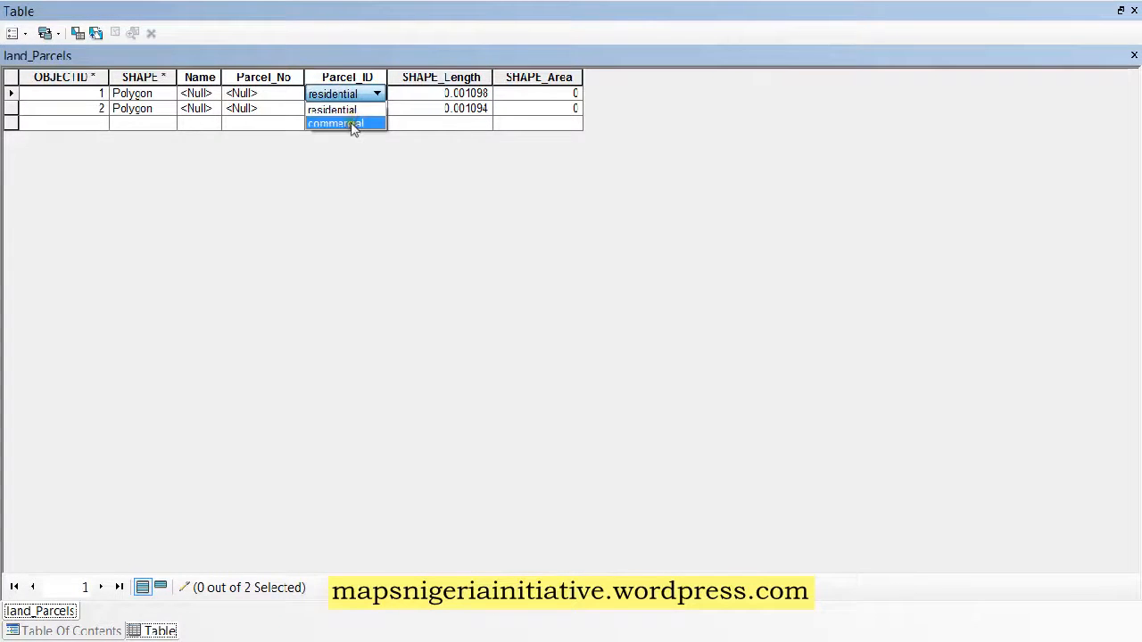
{"action": "left_click", "coordinate": [353, 124]}
{"action": "left_click", "coordinate": [357, 109]}
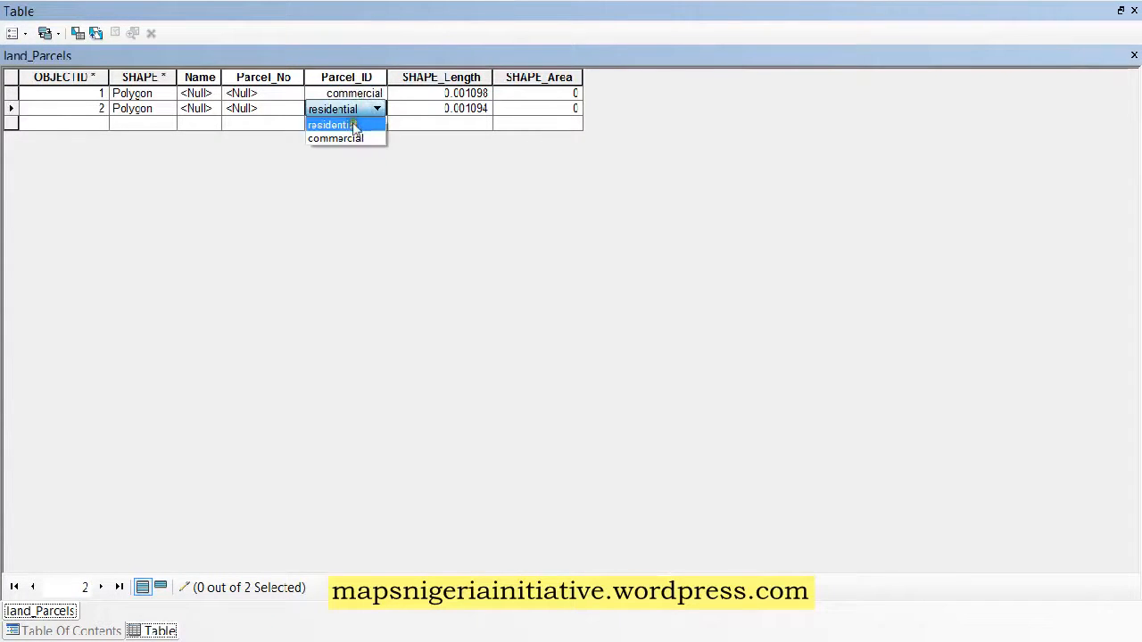
{"action": "left_click", "coordinate": [356, 126]}
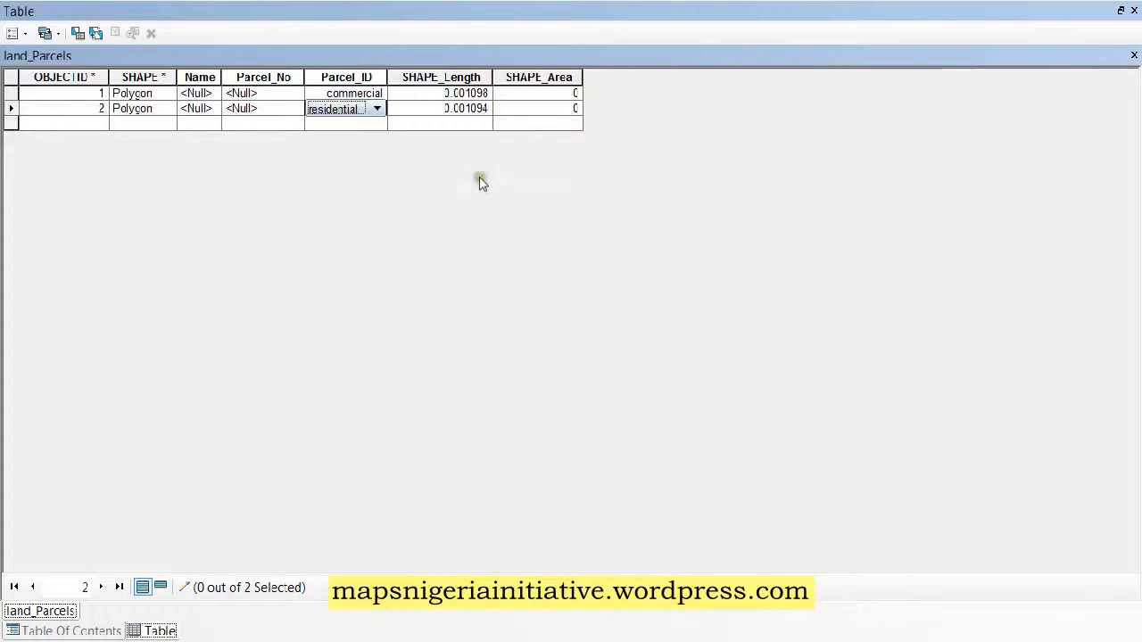
{"action": "left_click", "coordinate": [1121, 11]}
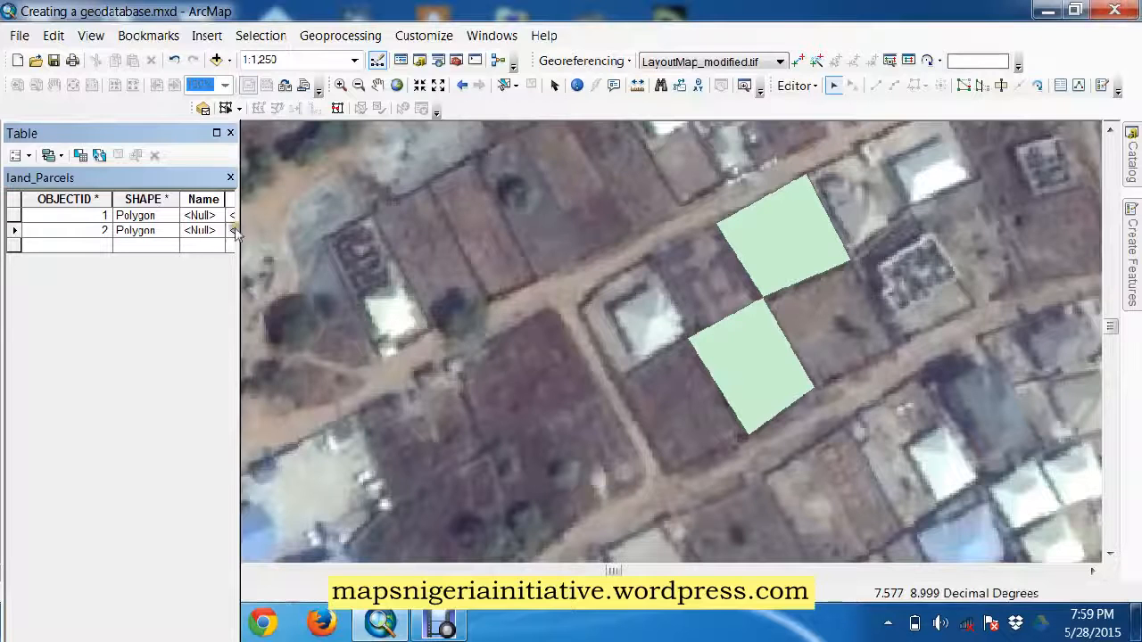
{"action": "left_click", "coordinate": [215, 133]}
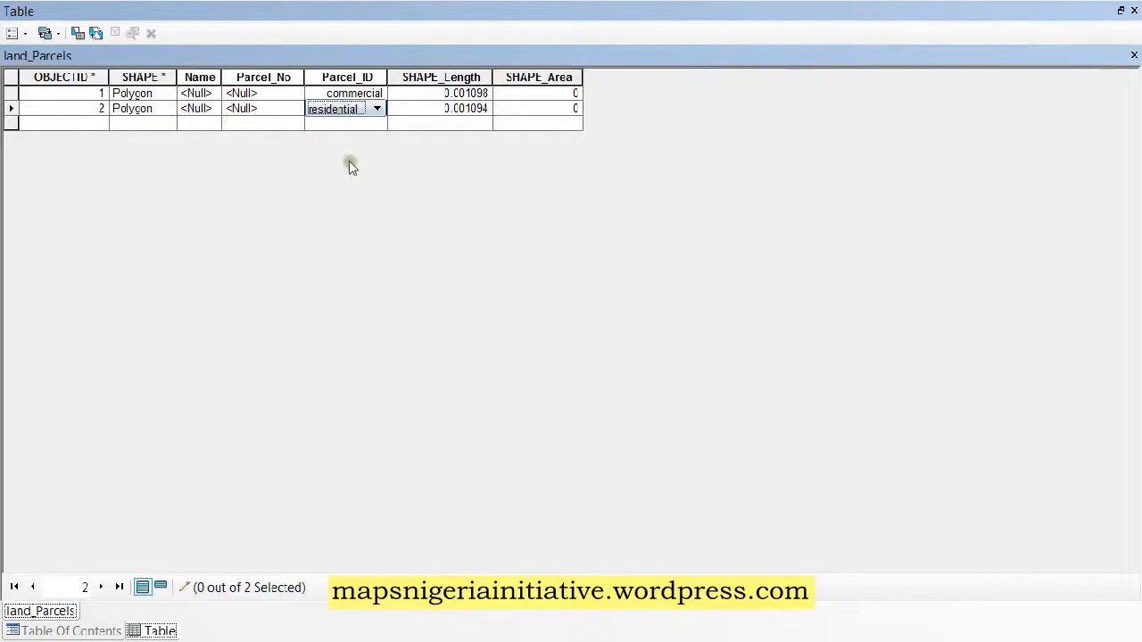
{"action": "left_click", "coordinate": [1120, 10]}
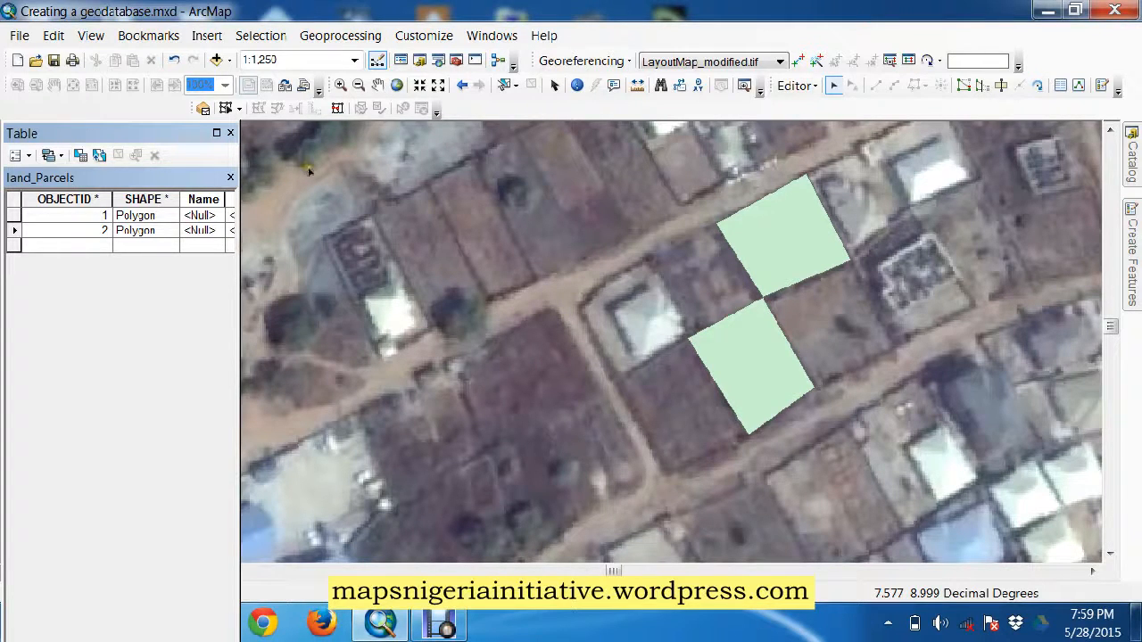
- Examine the subtype field, default subtype, codes and descriptions in the properties of land_Parcels in Subtypes.gdb, and close them
{"action": "left_click", "coordinate": [1133, 154]}
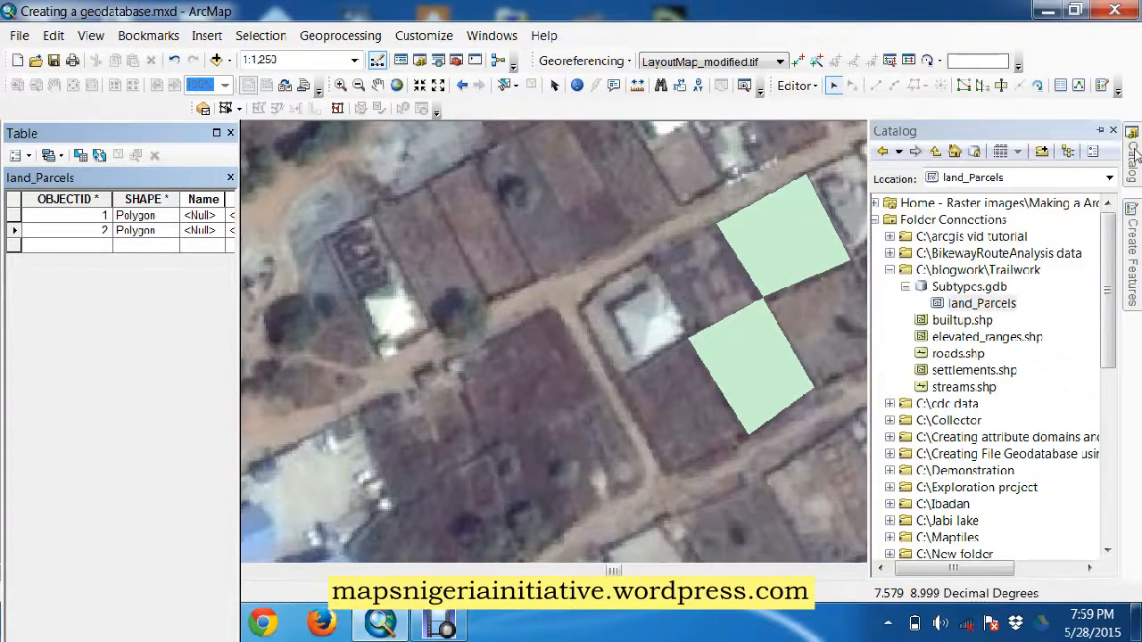
{"action": "left_click", "coordinate": [973, 303]}
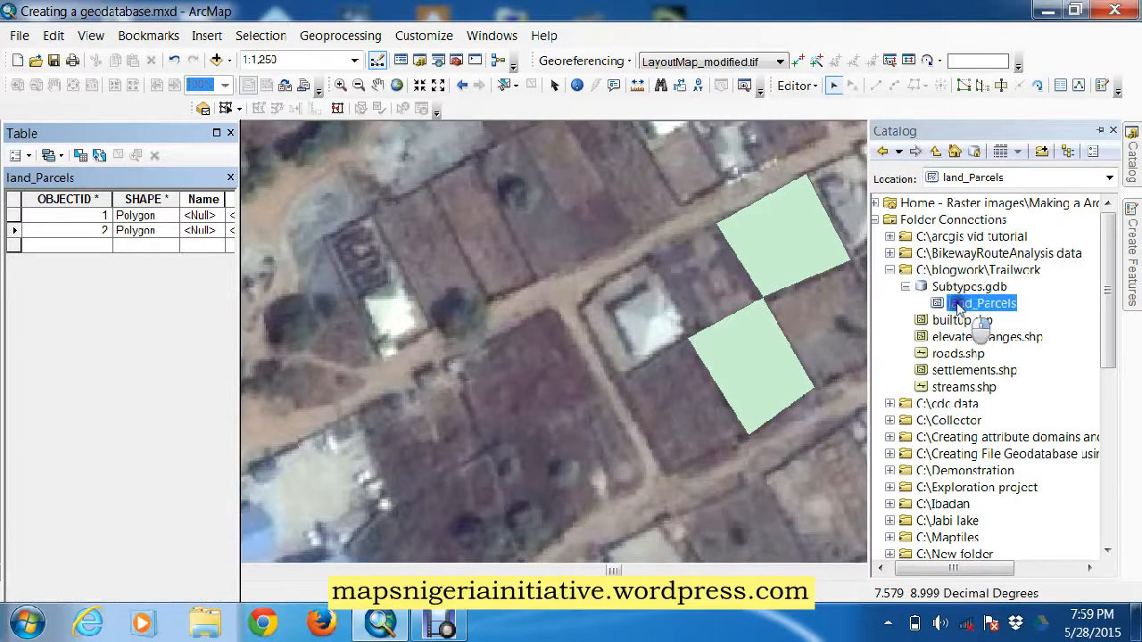
{"action": "right_click", "coordinate": [959, 305]}
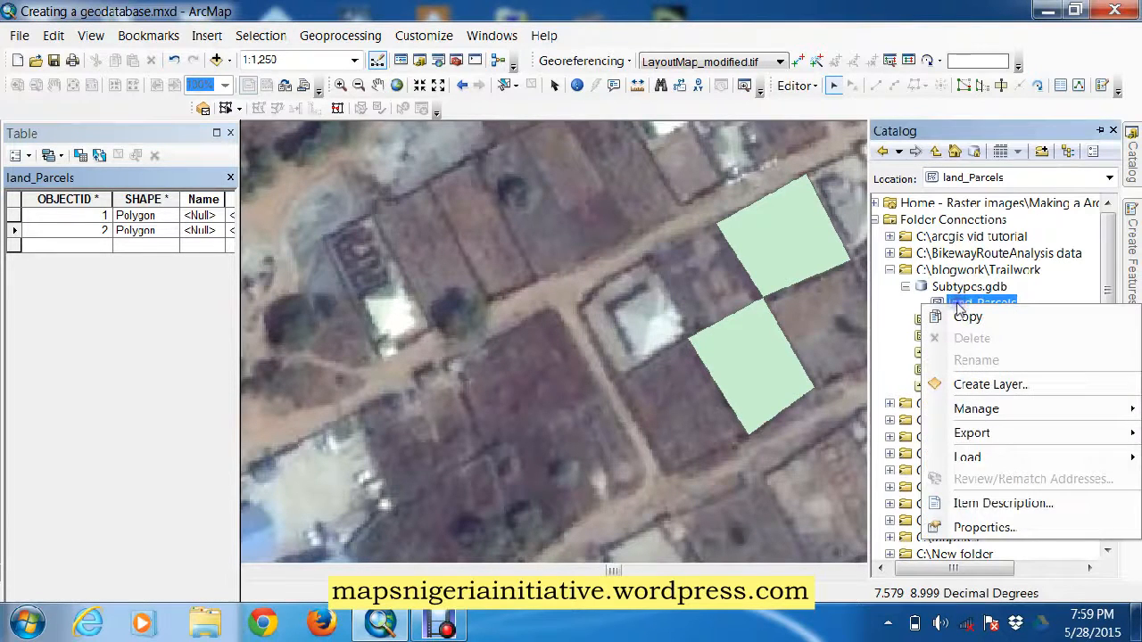
{"action": "left_click", "coordinate": [981, 528]}
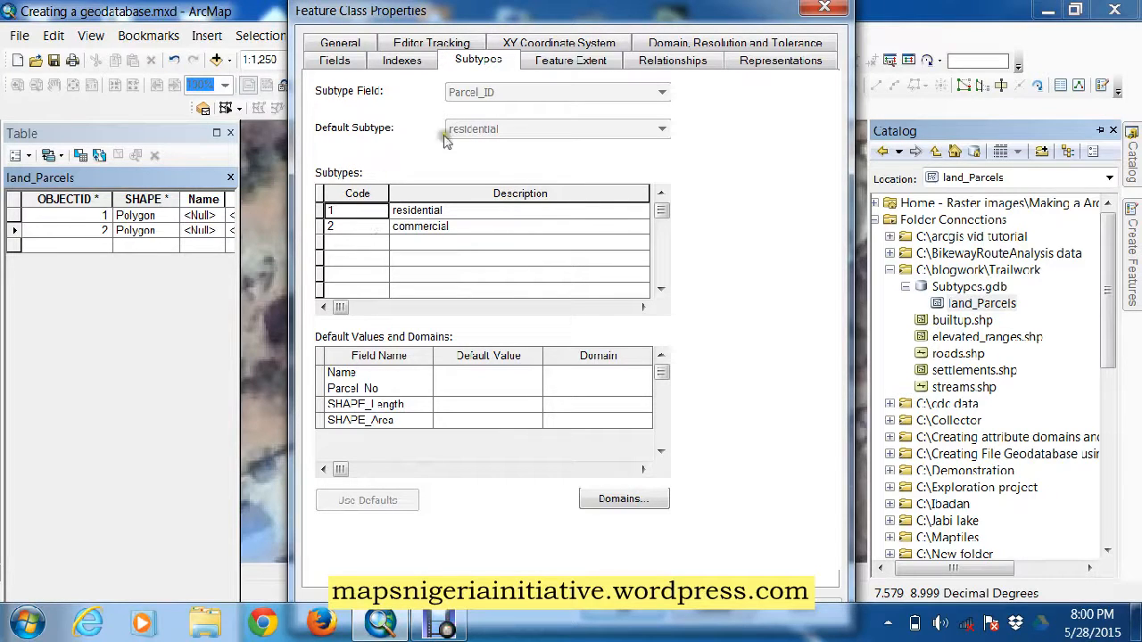
{"action": "left_click", "coordinate": [361, 244]}
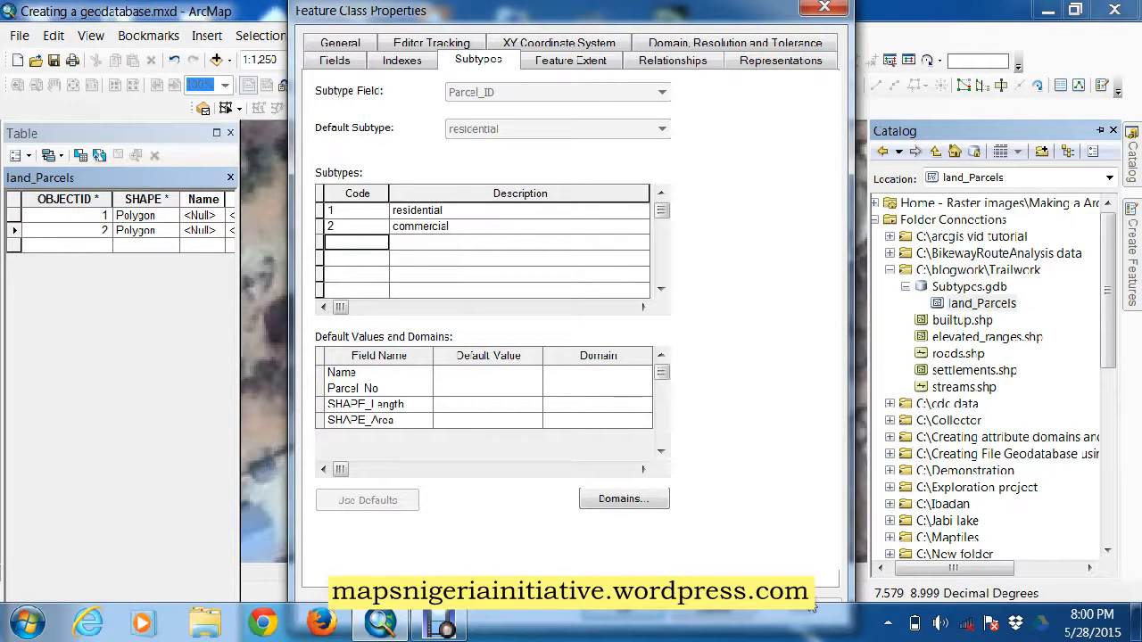
{"action": "left_click", "coordinate": [635, 605]}
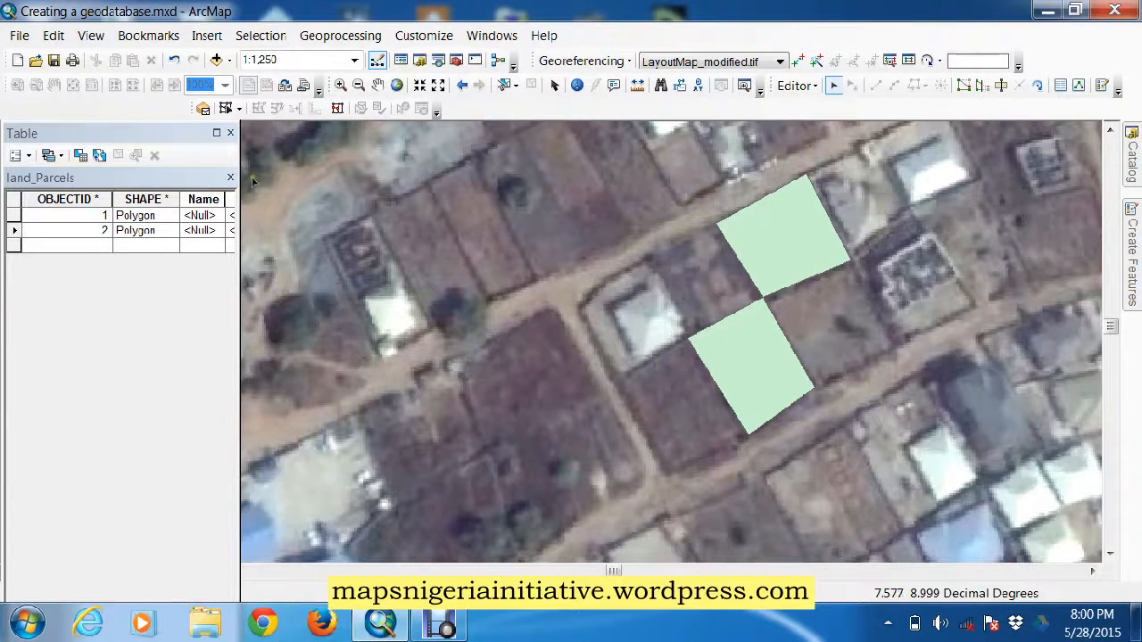
- Recheck the Parcel_ID values in the maximized attribute table, and pin the Catalog window open beside the map
{"action": "left_click", "coordinate": [216, 132]}
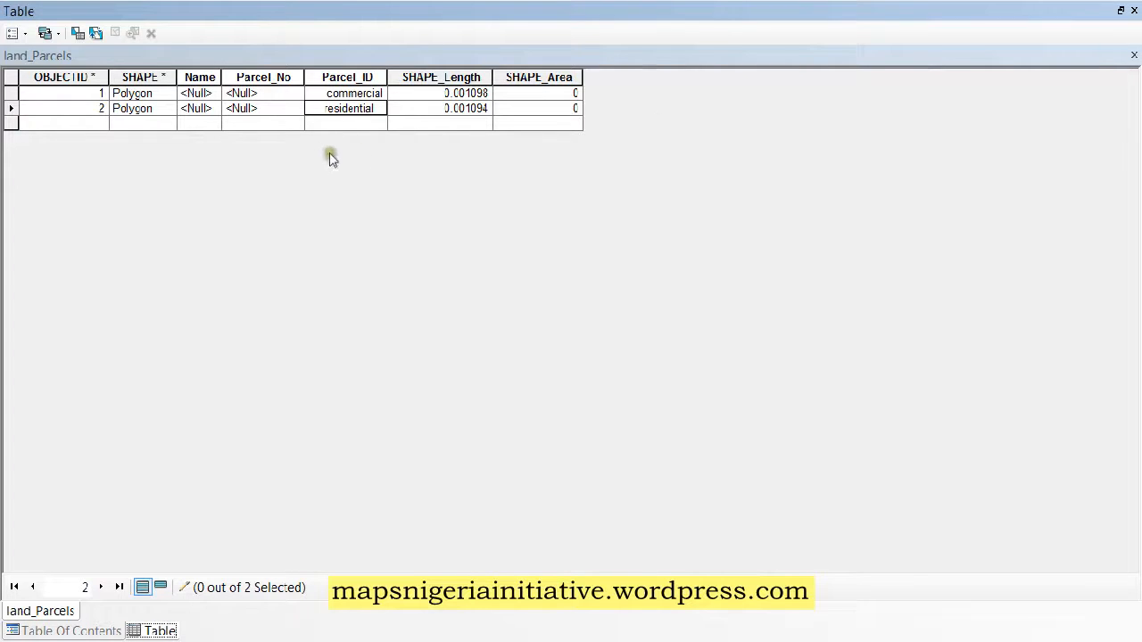
{"action": "left_click", "coordinate": [1122, 9]}
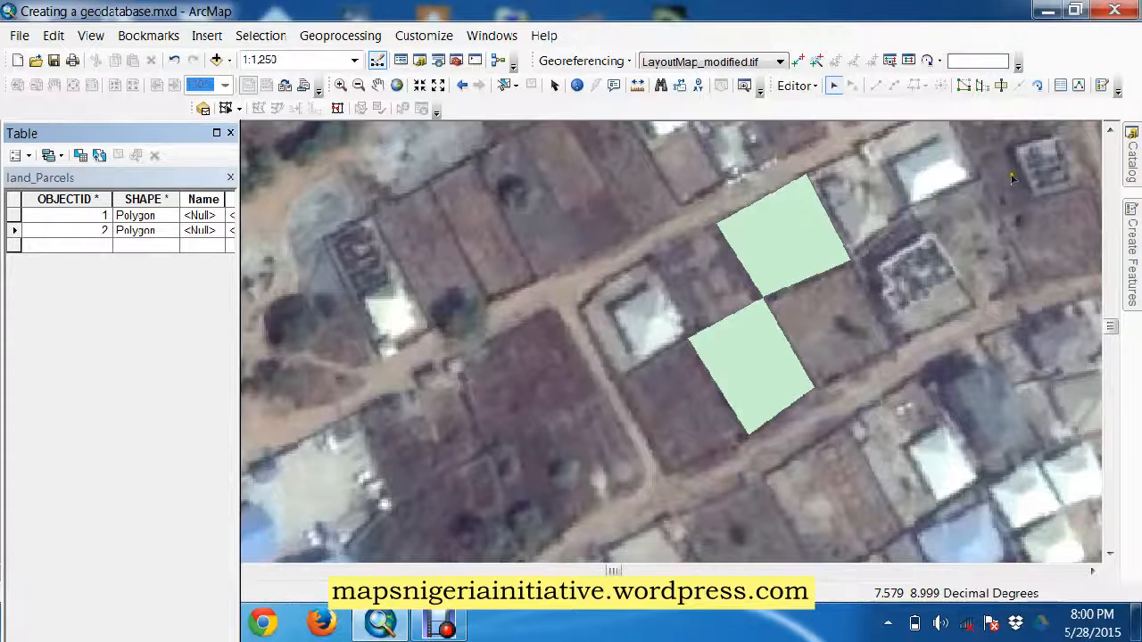
{"action": "left_click", "coordinate": [1133, 156]}
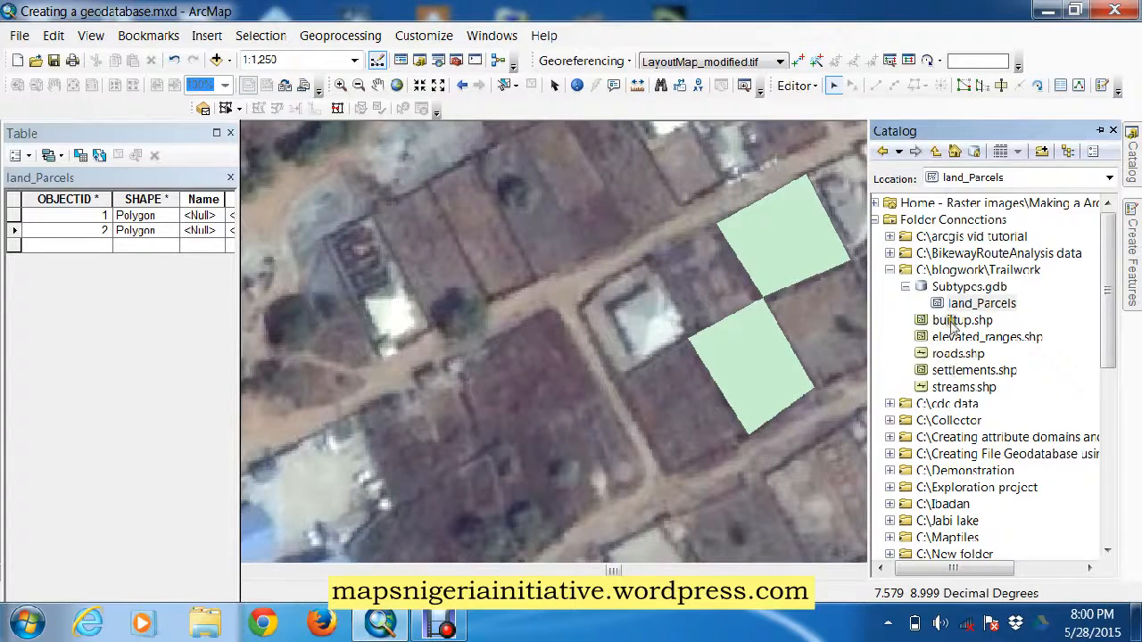
{"action": "left_click", "coordinate": [1100, 132]}
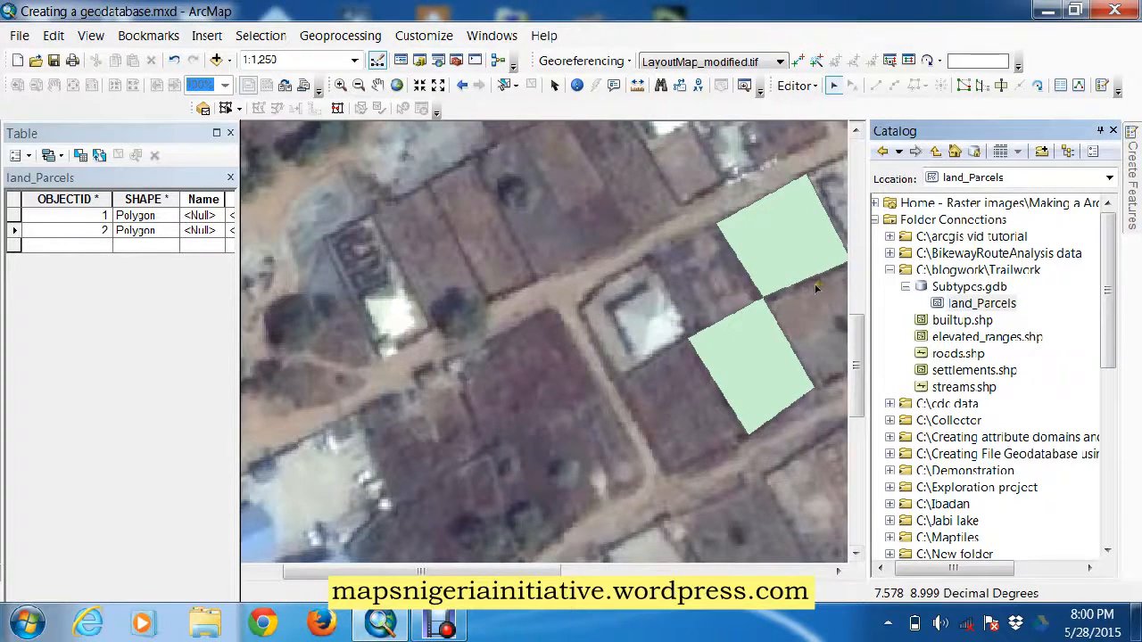